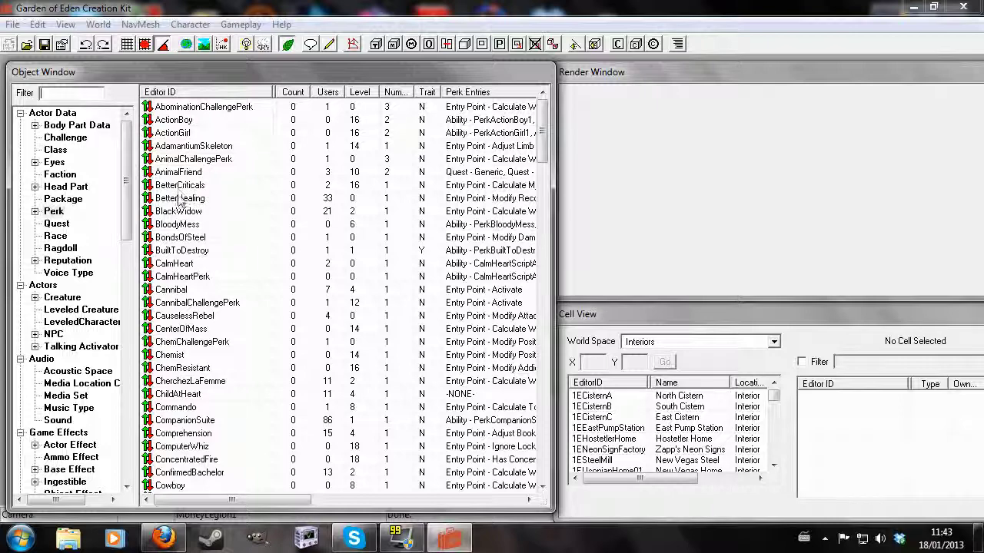
Copy the Cowboy perk under the ID myperk, clearing its name and description.
{"action": "double_click", "coordinate": [204, 485]}
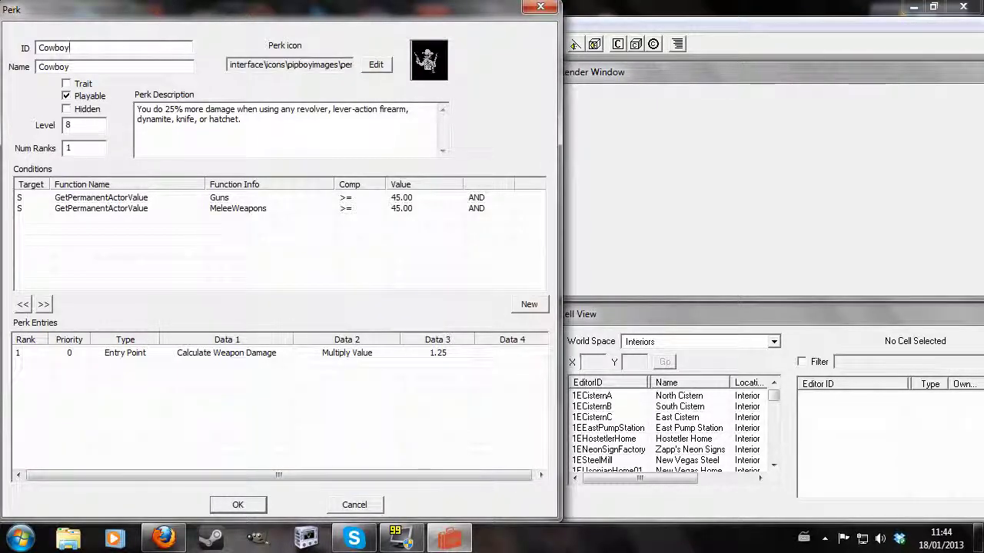
{"action": "double_click", "coordinate": [70, 48]}
{"action": "type", "text": "myperk"}
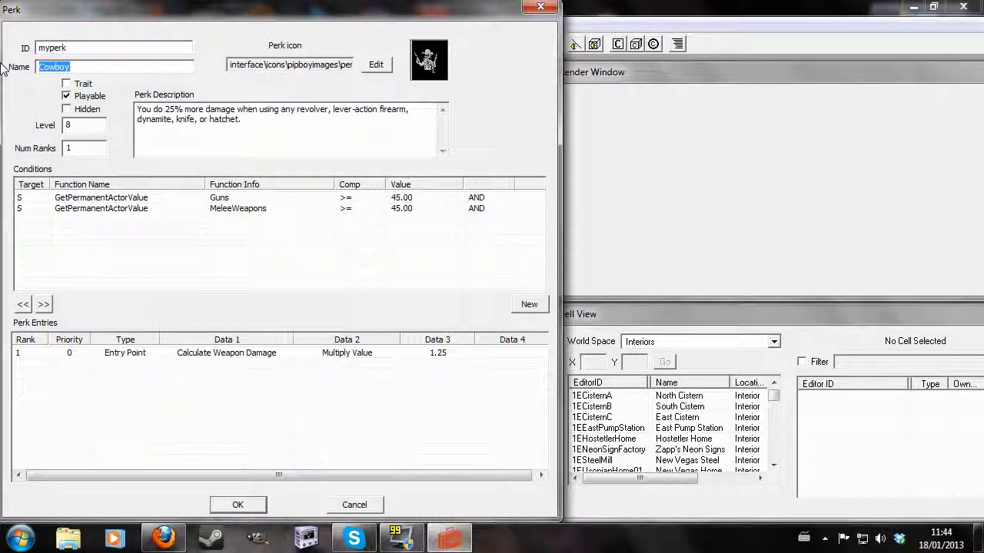
{"action": "key", "text": "BackSpace"}
{"action": "key", "text": "Tab"}
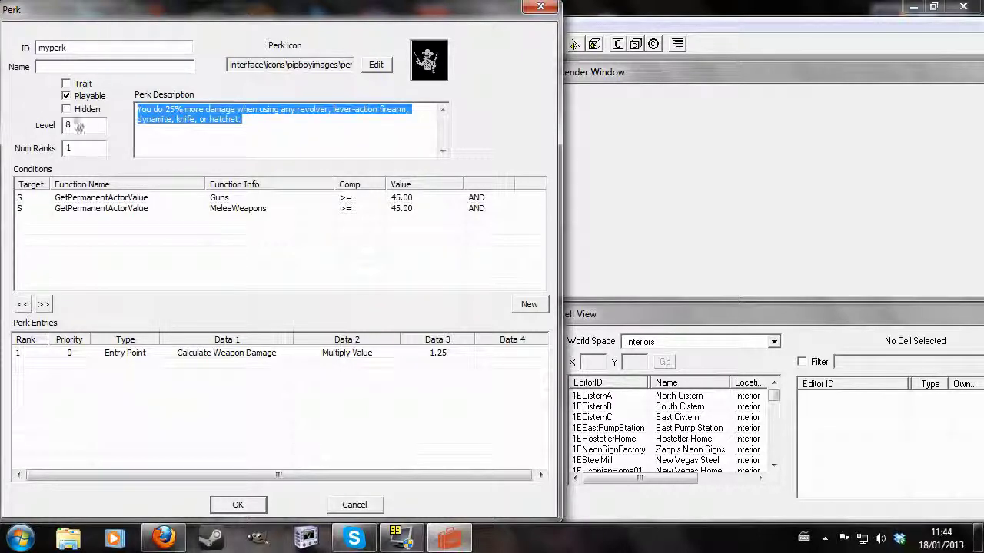
{"action": "key", "text": "BackSpace"}
Remove the MeleeWeapons and Guns conditions and the existing weapon damage entry.
{"action": "left_click", "coordinate": [240, 213]}
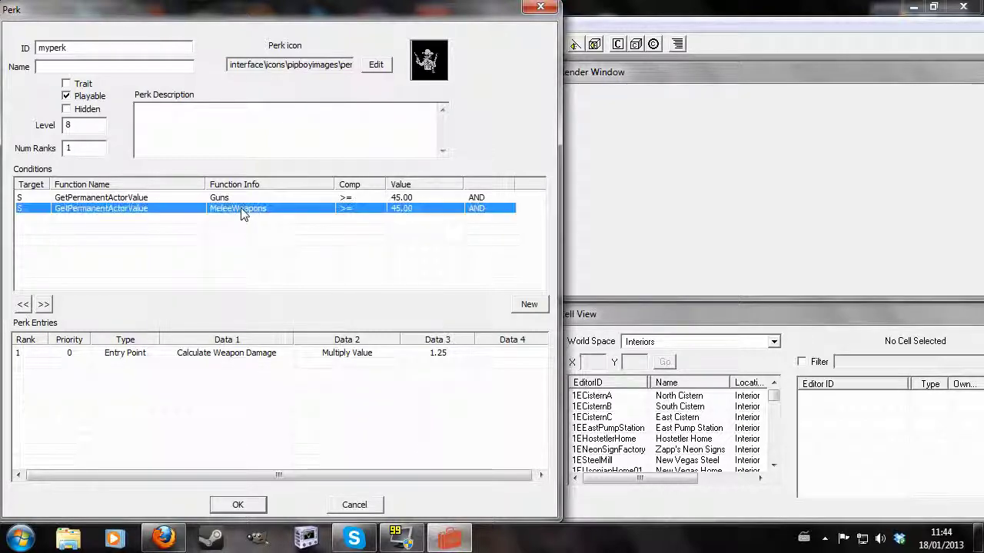
{"action": "key", "text": "Delete"}
{"action": "key", "text": "Delete"}
{"action": "left_click", "coordinate": [238, 353]}
{"action": "key", "text": "Delete"}
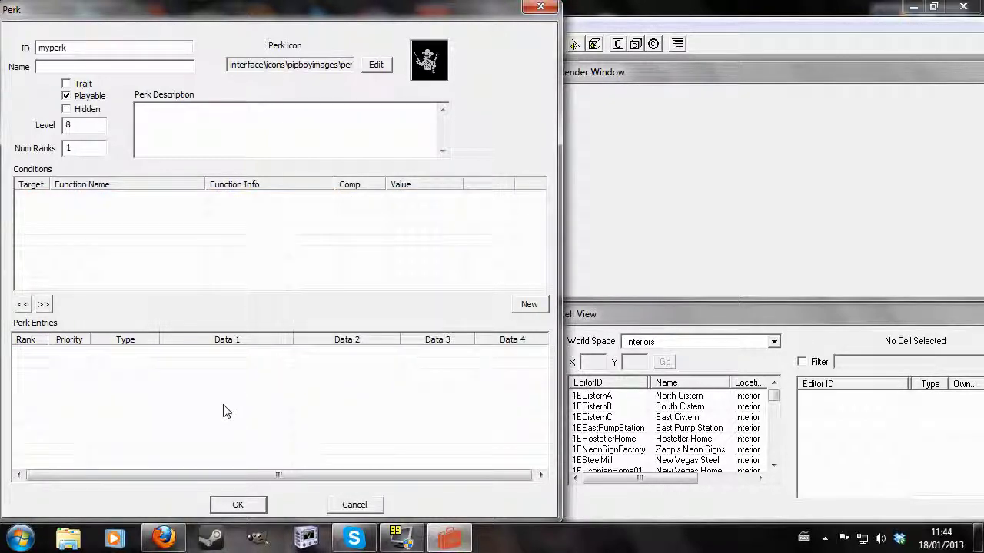
Save myperk as a new perk, then filter the list for it and reopen it.
{"action": "left_click", "coordinate": [237, 504]}
{"action": "left_click", "coordinate": [499, 331]}
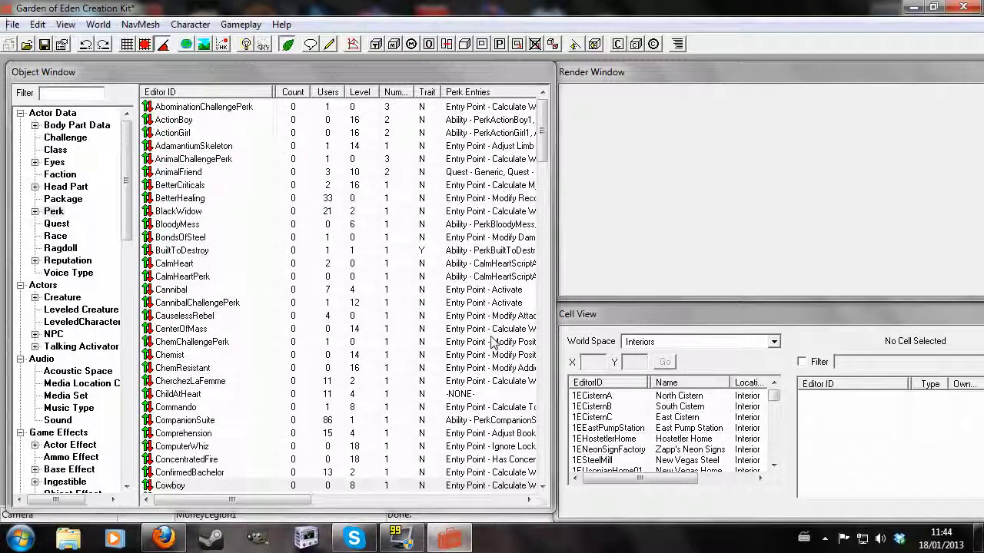
{"action": "type", "text": "m"}
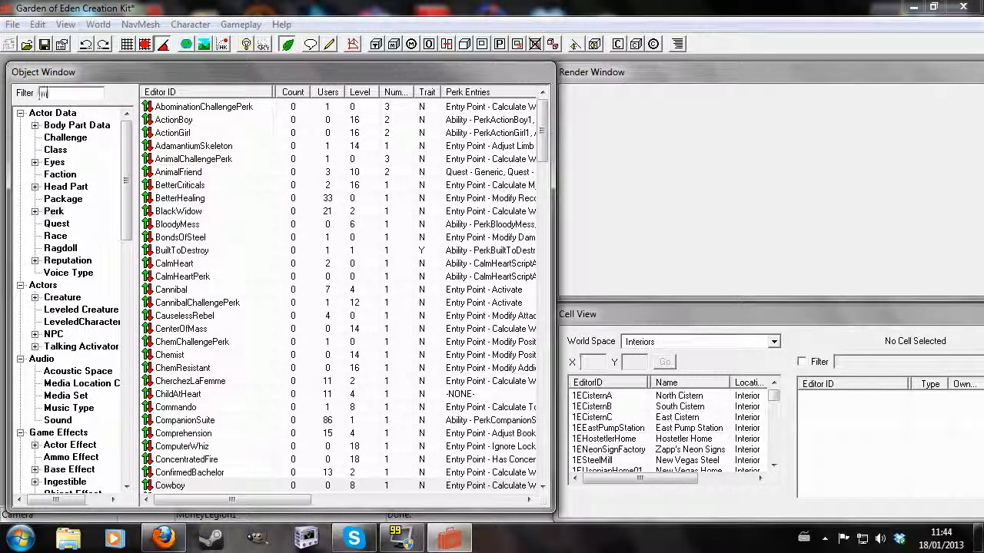
{"action": "type", "text": "yperk"}
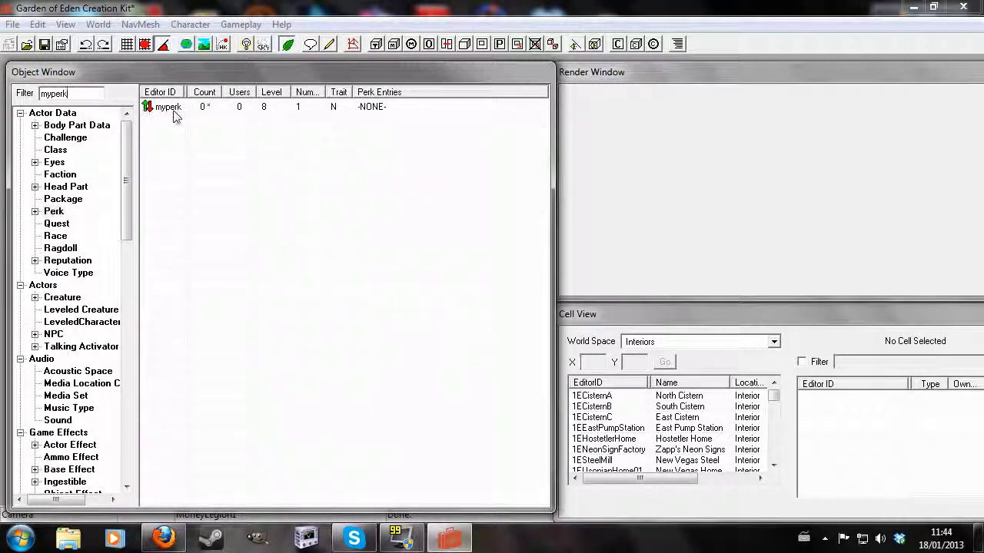
{"action": "double_click", "coordinate": [174, 113]}
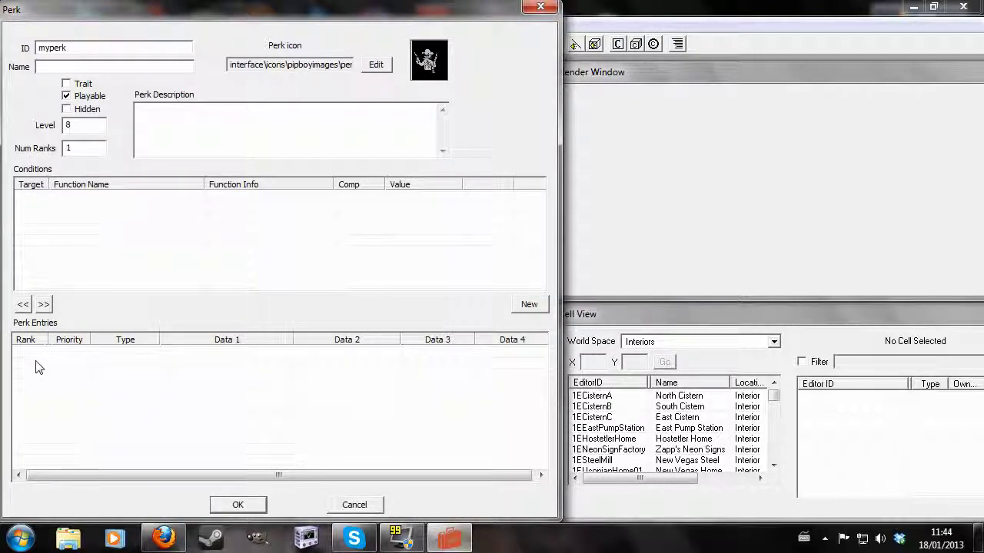
Add a new perk entry to myperk and make it an Entry Point type.
{"action": "right_click", "coordinate": [197, 382]}
{"action": "left_click", "coordinate": [233, 385]}
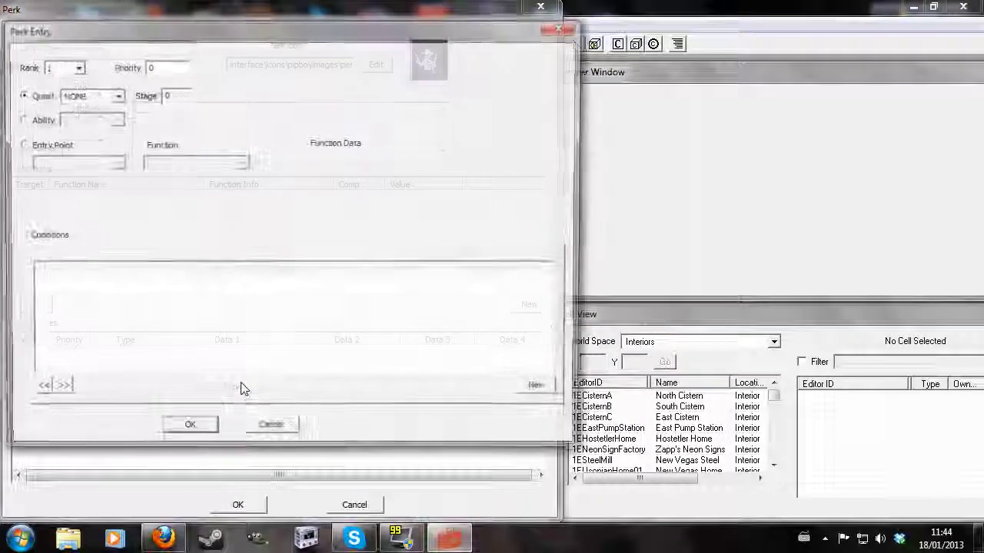
{"action": "left_click", "coordinate": [21, 120]}
{"action": "left_click", "coordinate": [20, 145]}
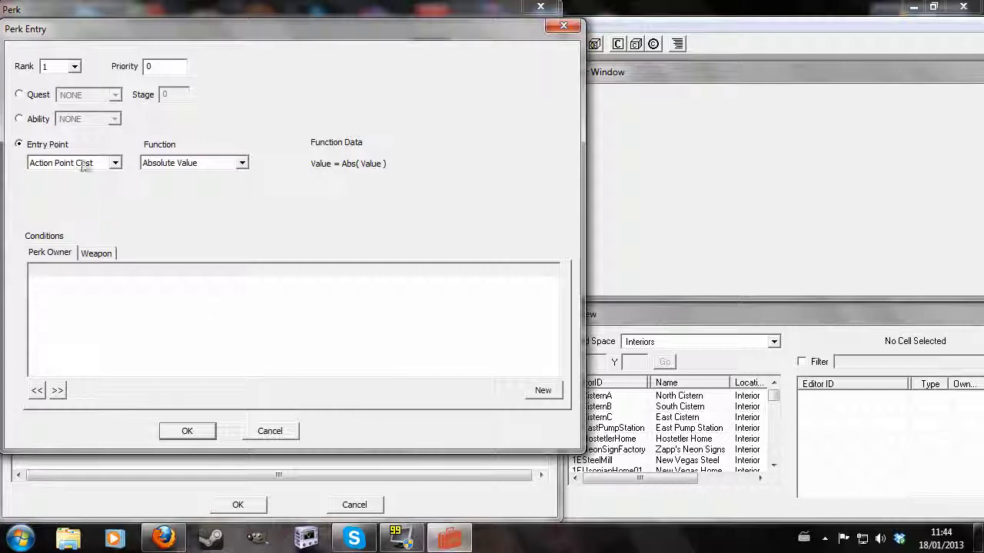
Browse the Entry Point list down toward Calculate Weapon Damage.
{"action": "left_click", "coordinate": [116, 163]}
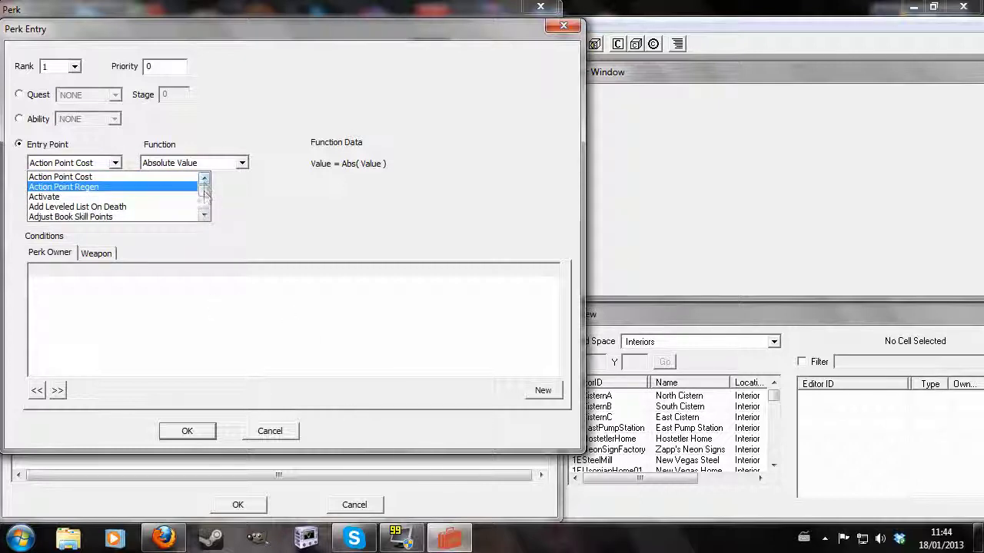
{"action": "left_click", "coordinate": [205, 216]}
{"action": "left_click", "coordinate": [204, 216]}
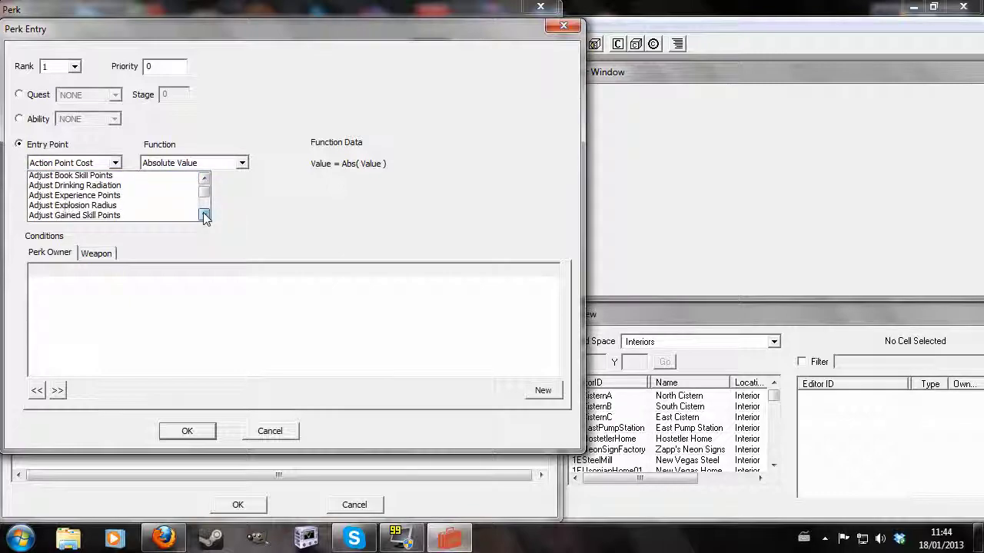
{"action": "left_click", "coordinate": [205, 216]}
{"action": "scroll", "coordinate": [166, 213], "scroll_direction": "down", "scroll_amount": 3}
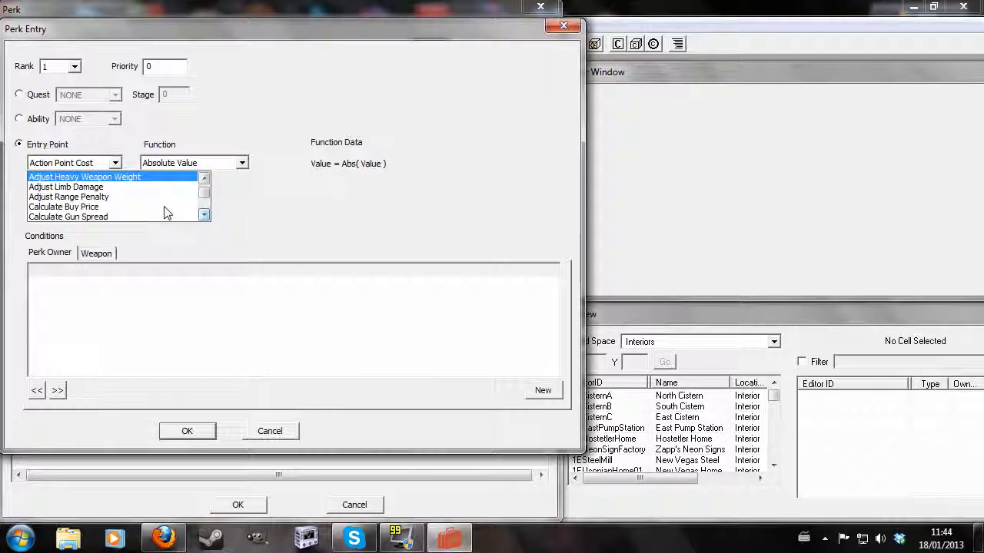
{"action": "scroll", "coordinate": [166, 213], "scroll_direction": "down", "scroll_amount": 2}
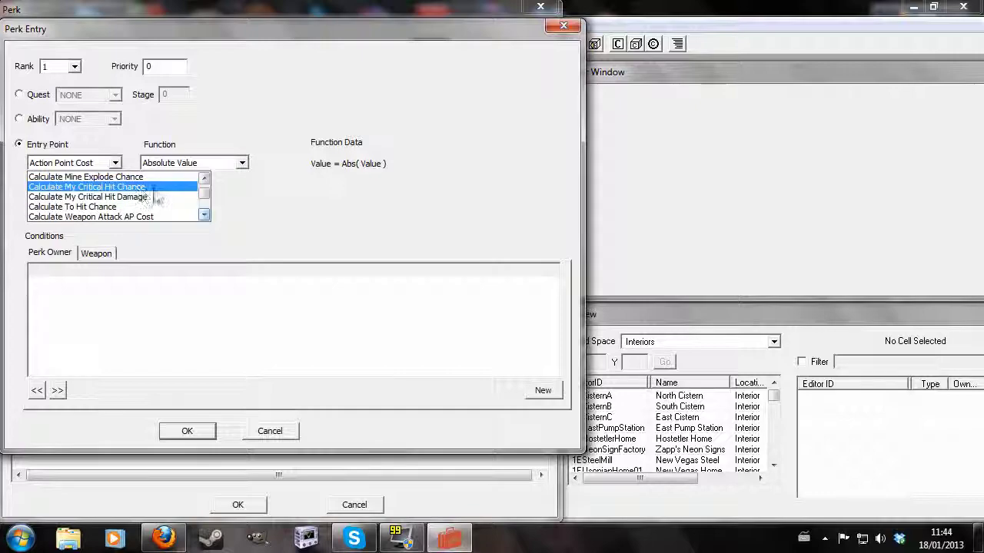
Set the entry to Calculate Weapon Damage with Multiply Value at 2.00.
{"action": "left_click", "coordinate": [161, 199]}
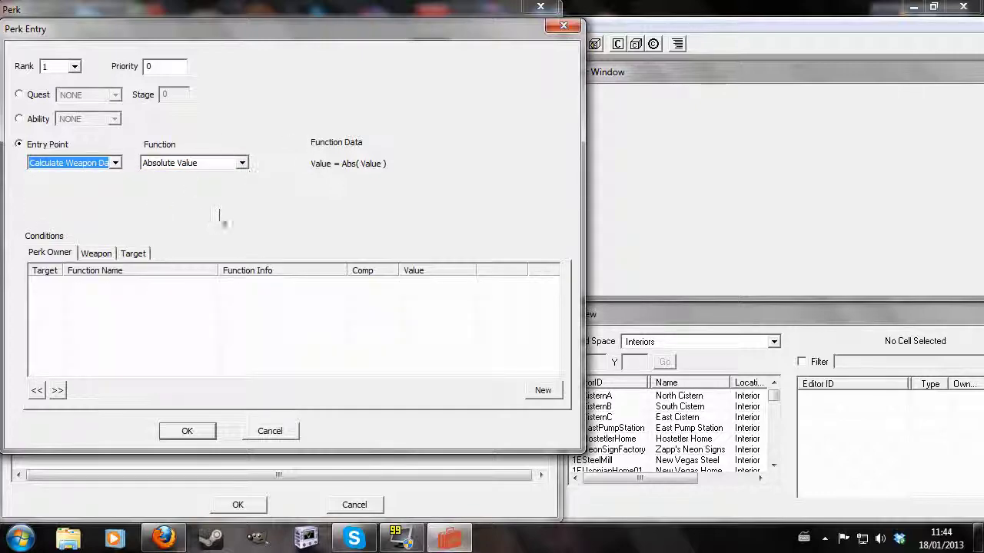
{"action": "left_click", "coordinate": [237, 167]}
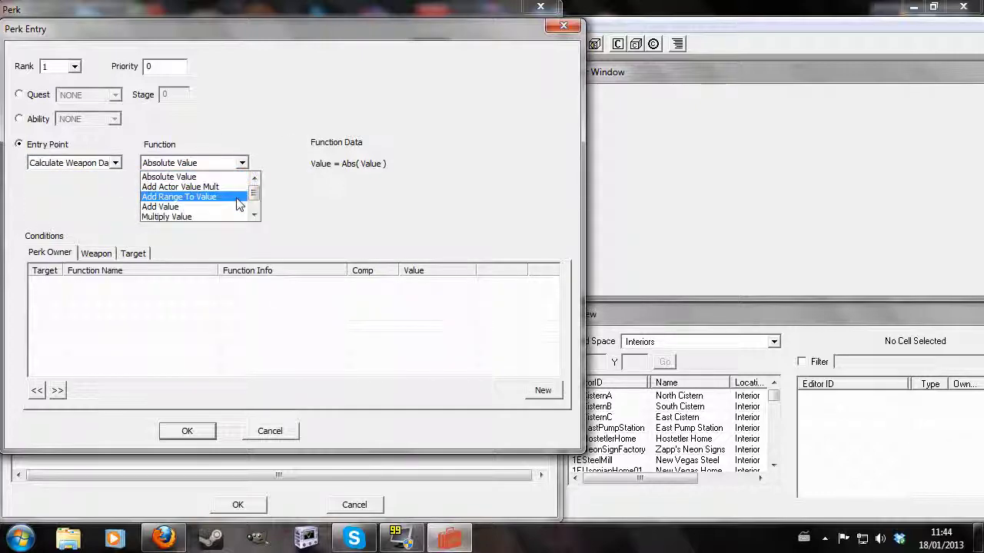
{"action": "scroll", "coordinate": [237, 202], "scroll_direction": "down", "scroll_amount": 1}
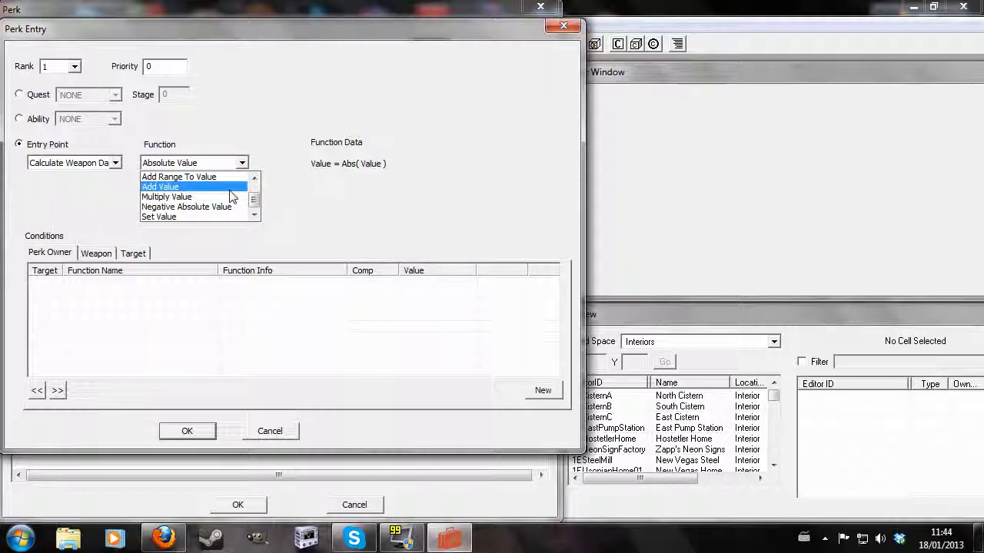
{"action": "left_click", "coordinate": [233, 198]}
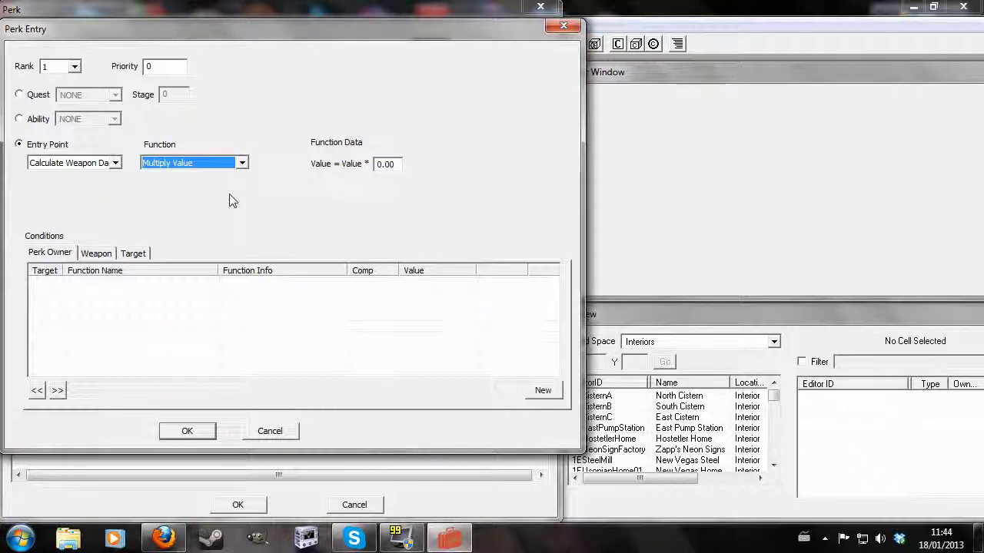
{"action": "left_click", "coordinate": [377, 164]}
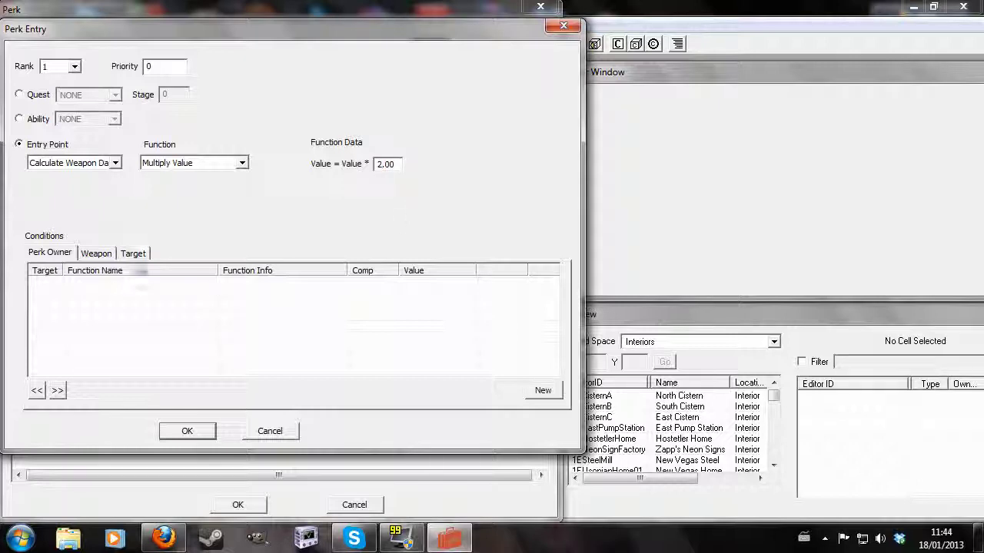
{"action": "left_click", "coordinate": [243, 163]}
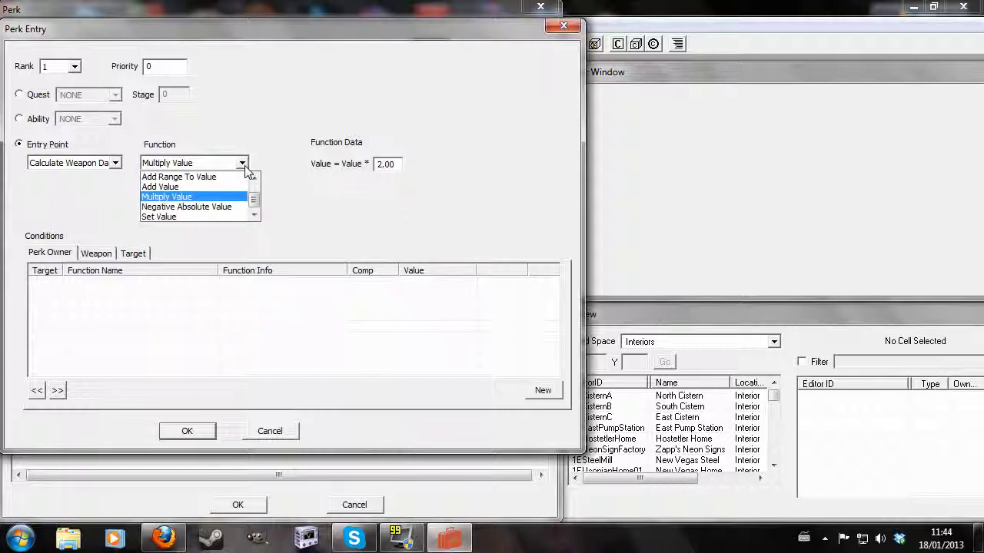
{"action": "left_click", "coordinate": [244, 166]}
{"action": "left_click", "coordinate": [245, 166]}
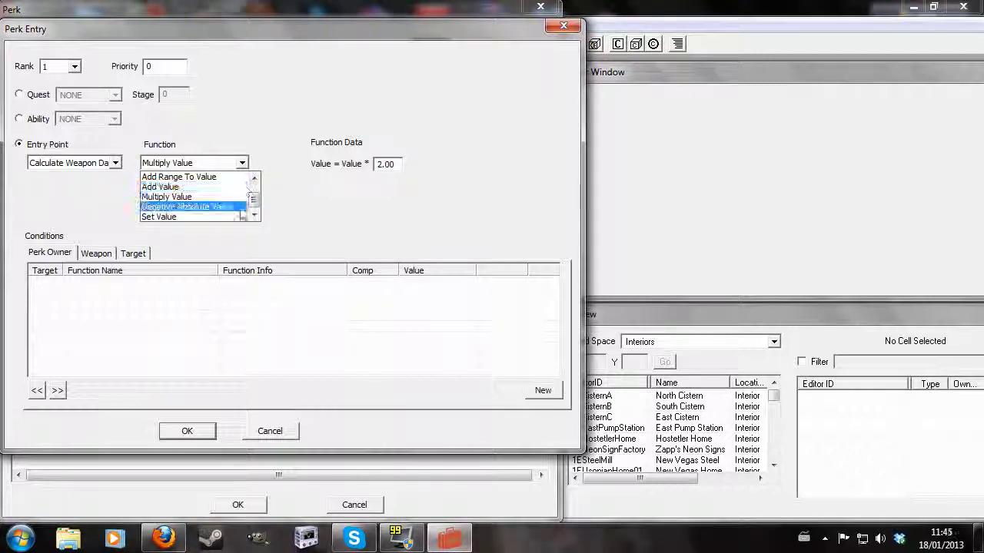
{"action": "mouse_move", "coordinate": [254, 201]}
{"action": "left_mouse_down"}
{"action": "mouse_move", "coordinate": [255, 193]}
{"action": "mouse_move", "coordinate": [256, 206]}
{"action": "left_mouse_up"}
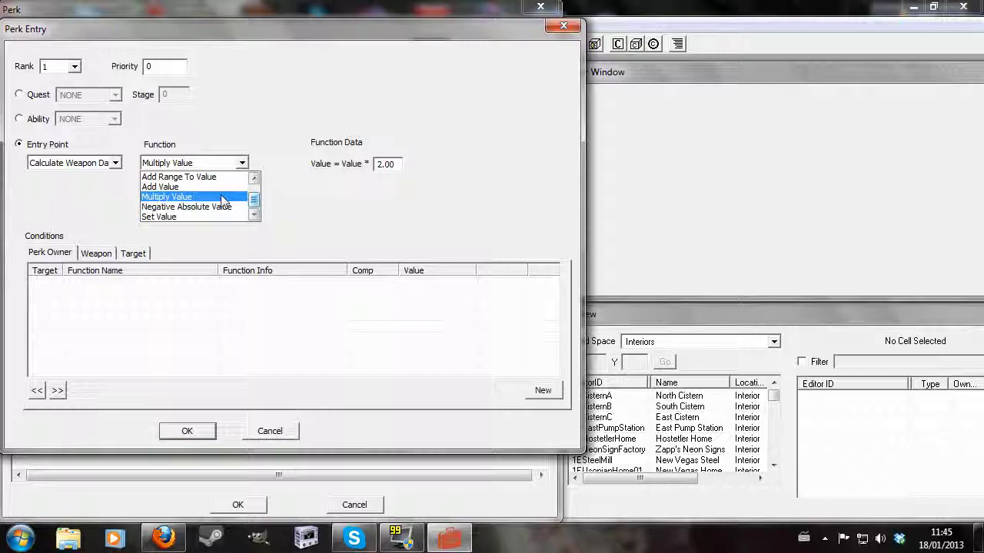
{"action": "left_click", "coordinate": [222, 197]}
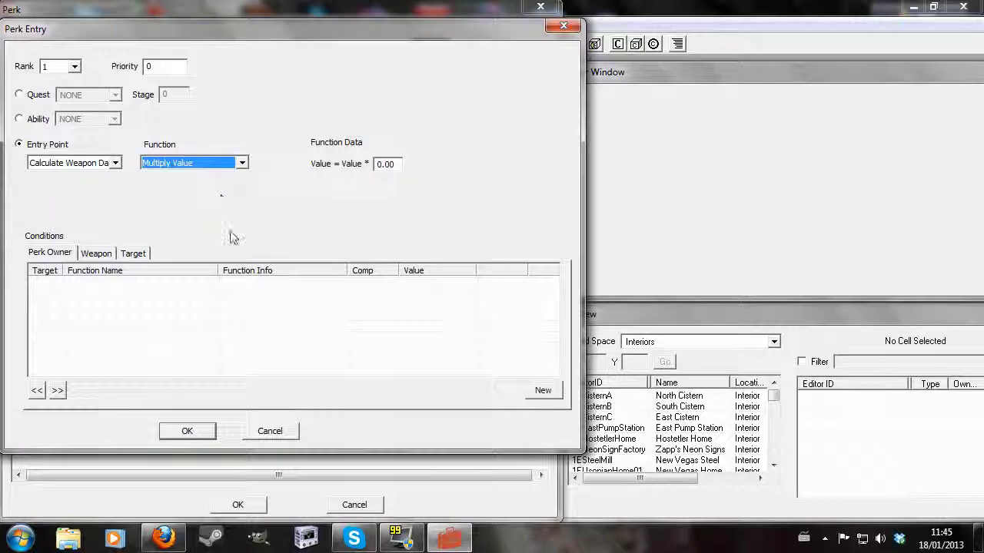
{"action": "left_click", "coordinate": [376, 164]}
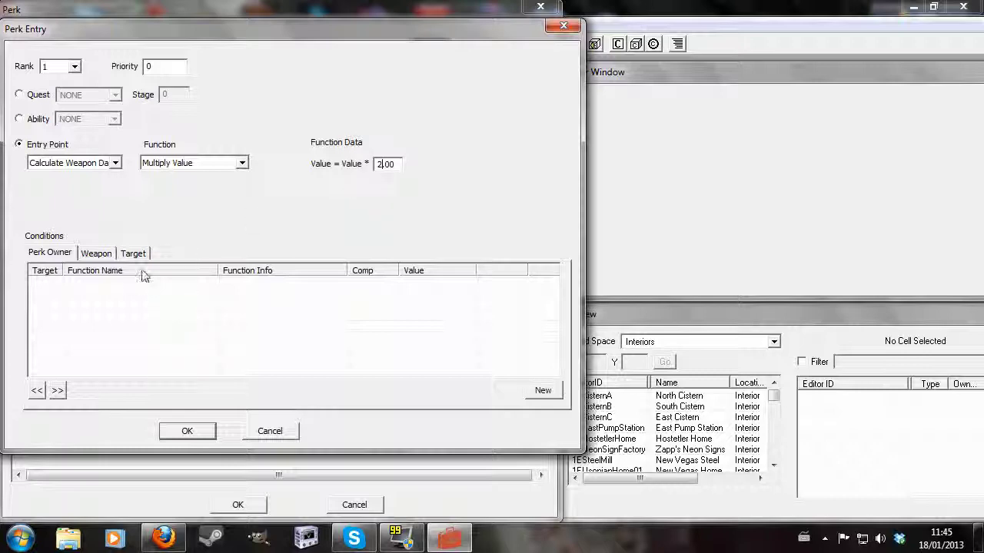
Look through the Weapon, Target and Perk Owner condition tabs, ending on Weapon.
{"action": "left_click", "coordinate": [96, 255]}
{"action": "left_click", "coordinate": [133, 254]}
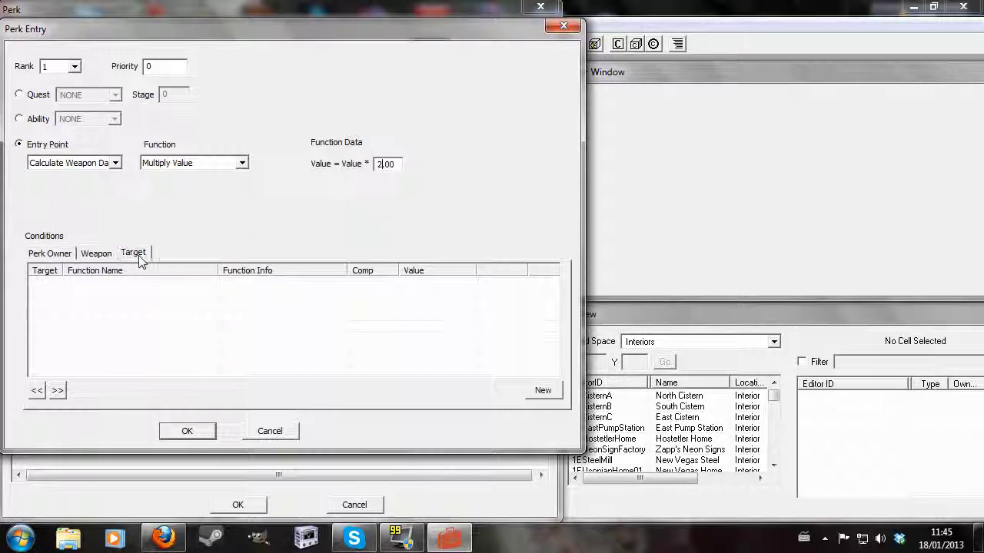
{"action": "left_click", "coordinate": [39, 255]}
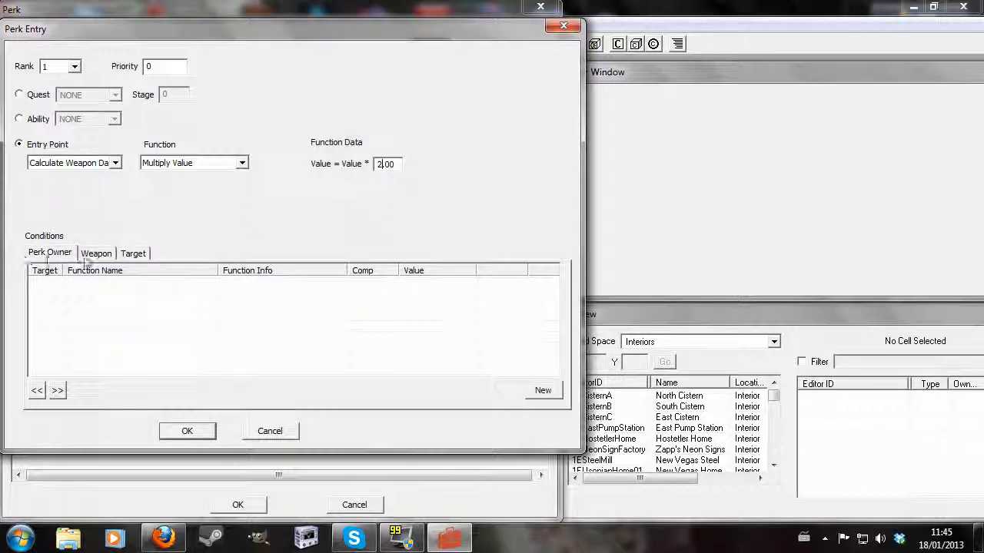
{"action": "left_click", "coordinate": [98, 254]}
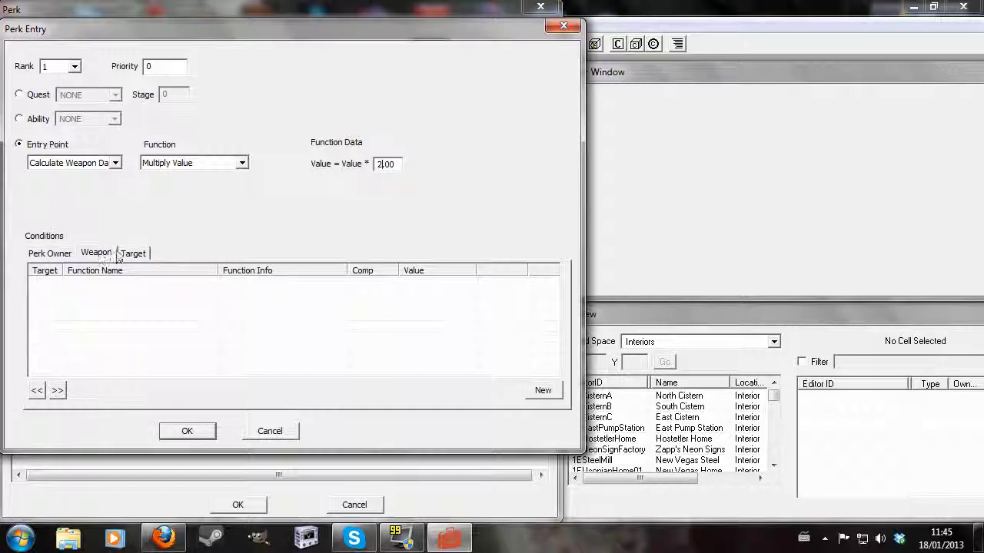
{"action": "left_click", "coordinate": [135, 254]}
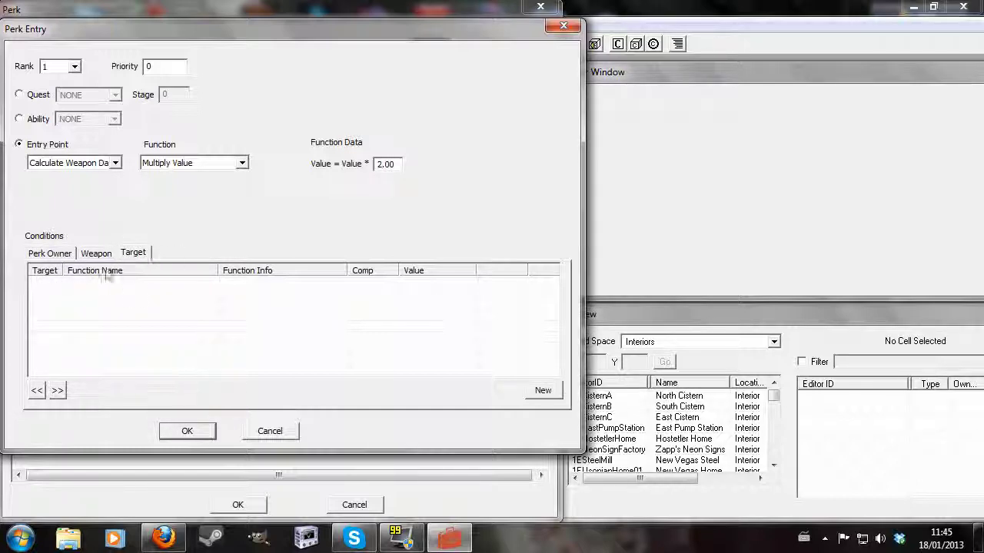
{"action": "left_click", "coordinate": [97, 250]}
Add a new weapon condition using the IsInList function.
{"action": "right_click", "coordinate": [107, 314]}
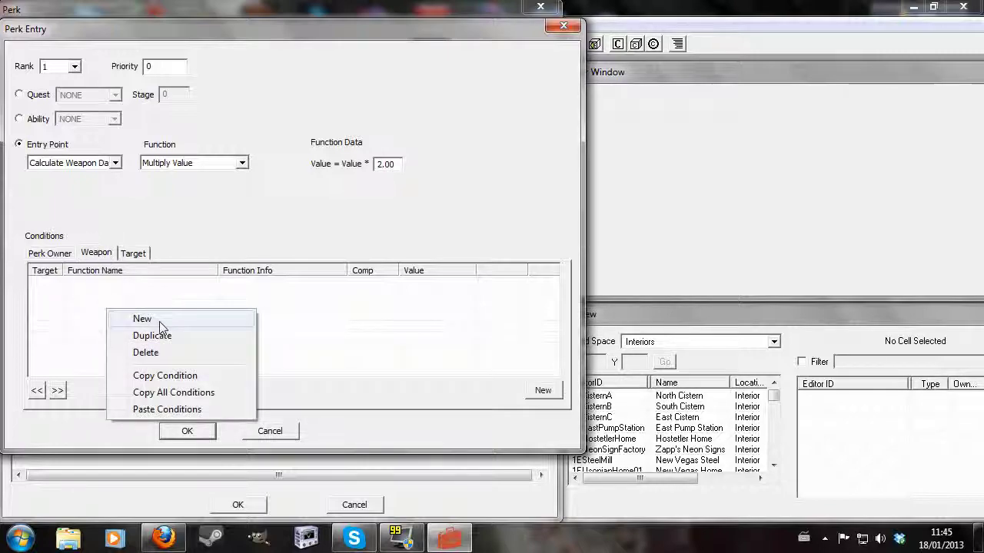
{"action": "left_click", "coordinate": [159, 322]}
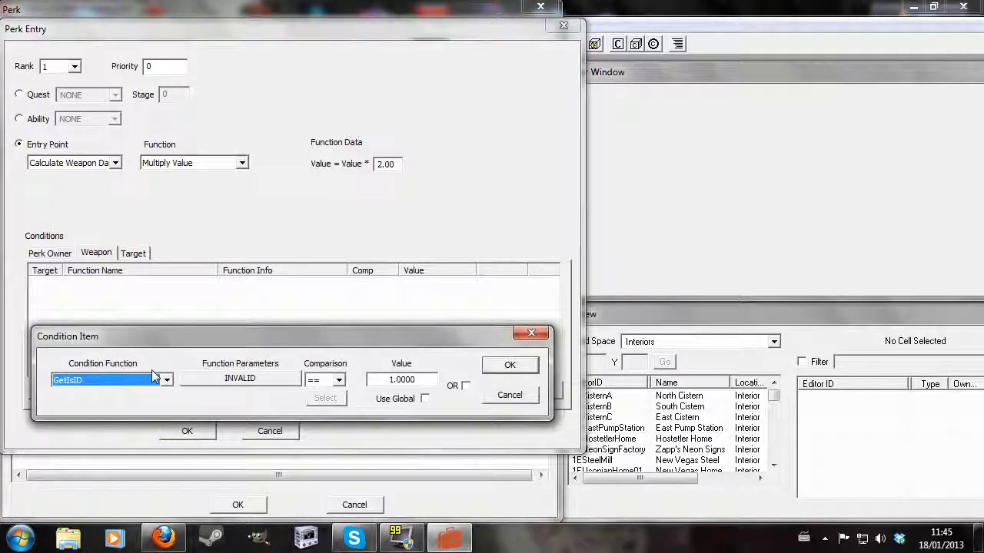
{"action": "type", "text": "GetInCell"}
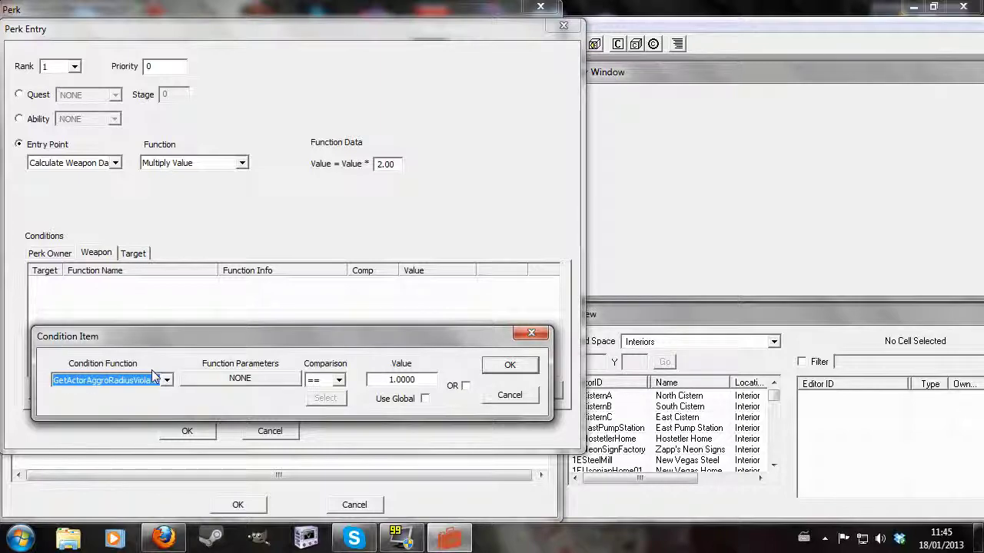
{"action": "type", "text": "S"}
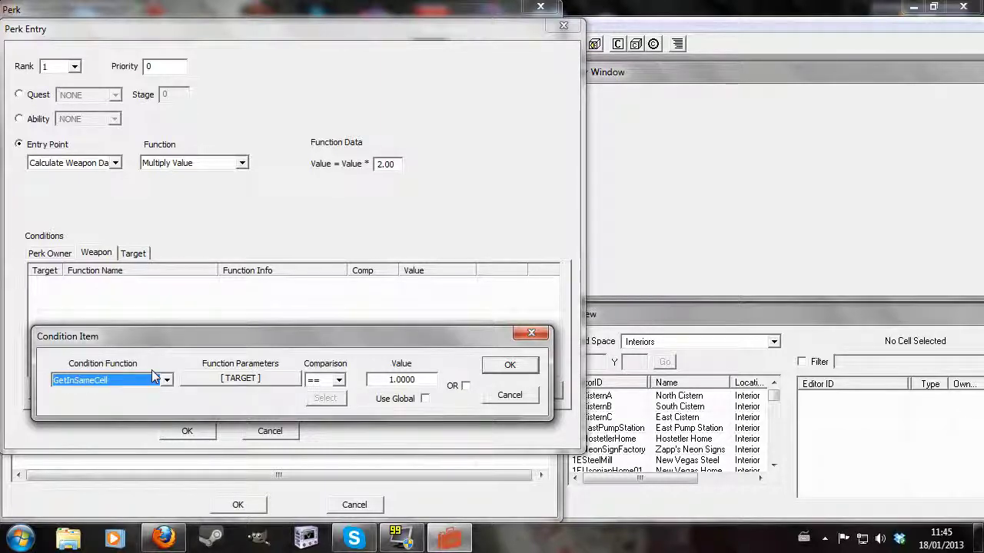
{"action": "left_click", "coordinate": [166, 380]}
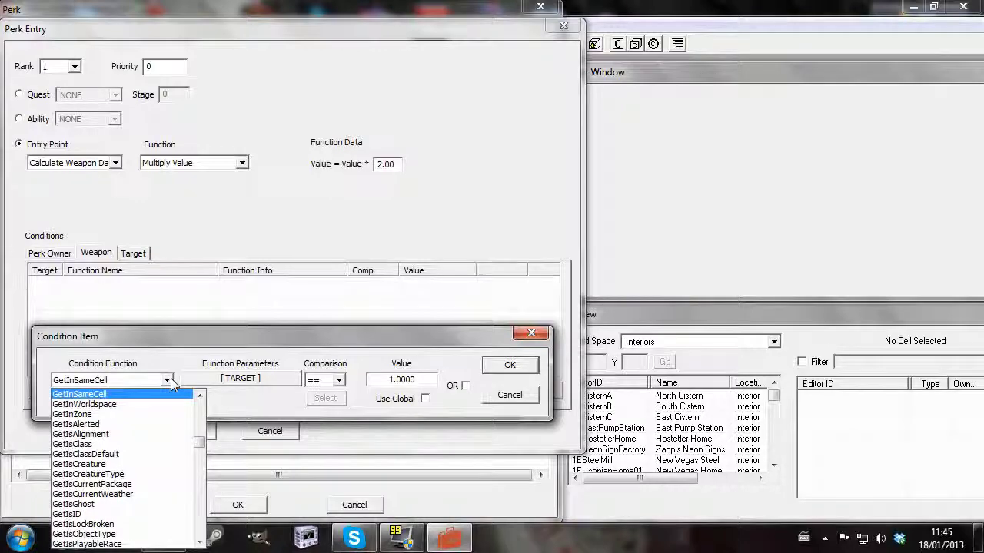
{"action": "type", "text": "IsActor"}
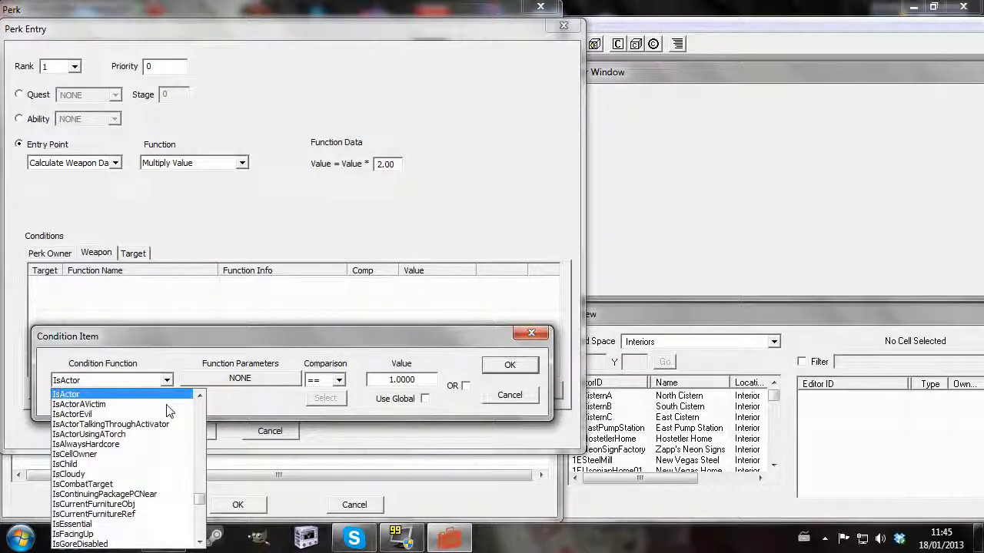
{"action": "type", "text": "IsInC"}
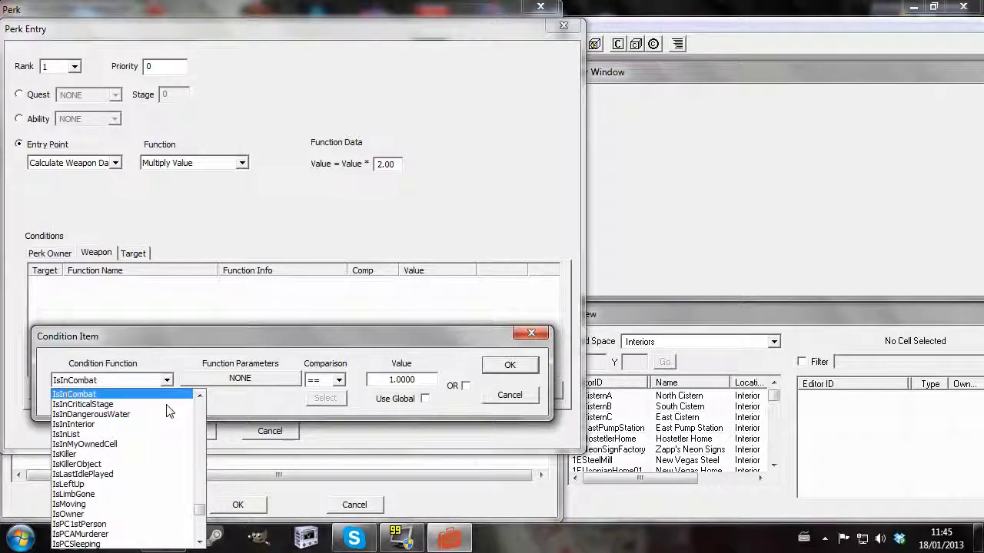
{"action": "type", "text": "Lis"}
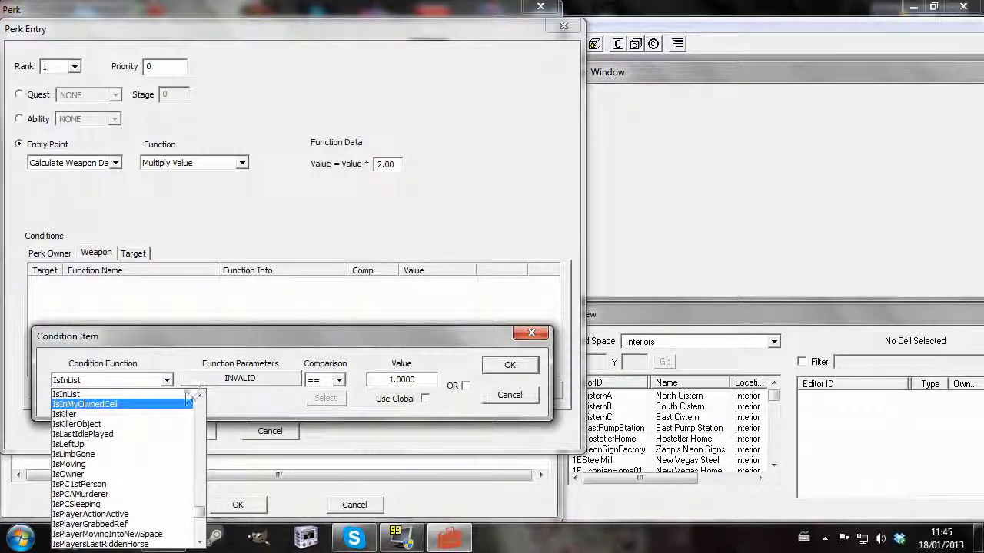
{"action": "left_click", "coordinate": [172, 394]}
Set the IsInList form list to ShotgunSurgeonWeaponsList and confirm the condition.
{"action": "left_click", "coordinate": [222, 384]}
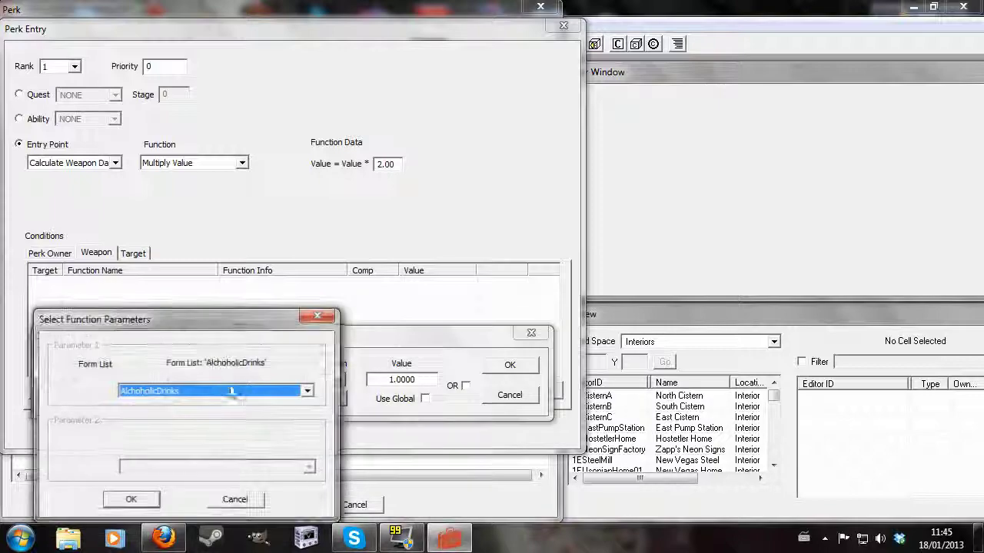
{"action": "left_click", "coordinate": [308, 391]}
{"action": "scroll", "coordinate": [281, 433], "scroll_direction": "down", "scroll_amount": 4}
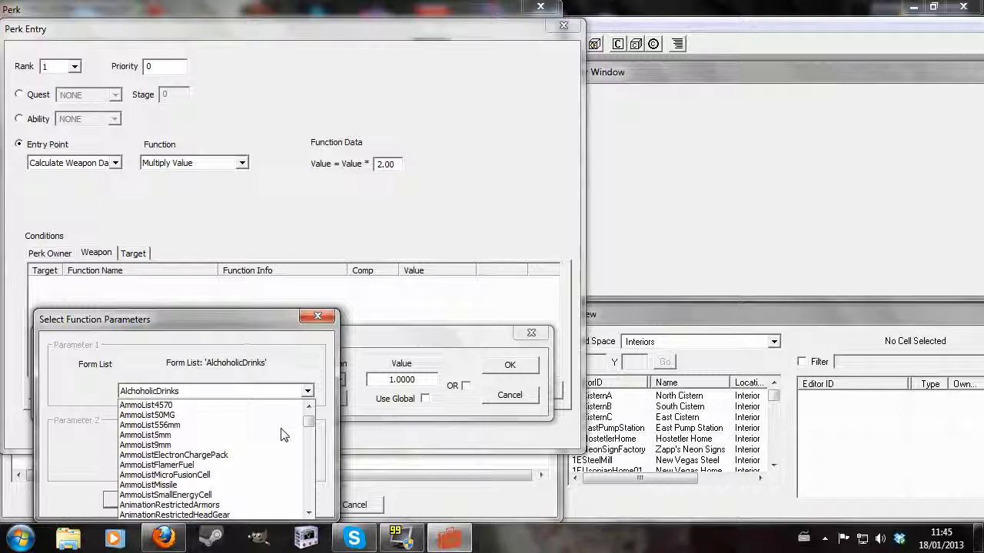
{"action": "scroll", "coordinate": [282, 435], "scroll_direction": "down", "scroll_amount": 4}
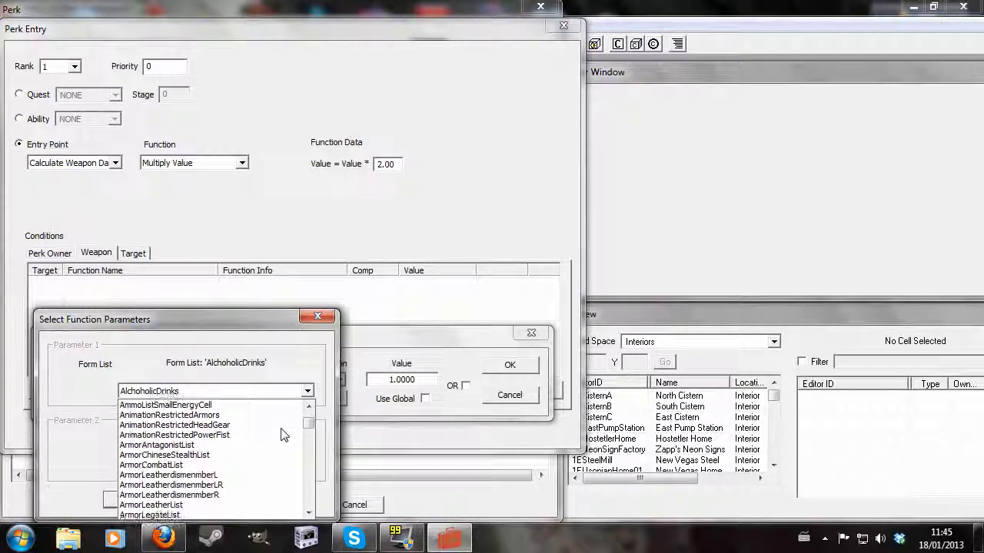
{"action": "scroll", "coordinate": [278, 449], "scroll_direction": "down", "scroll_amount": 10}
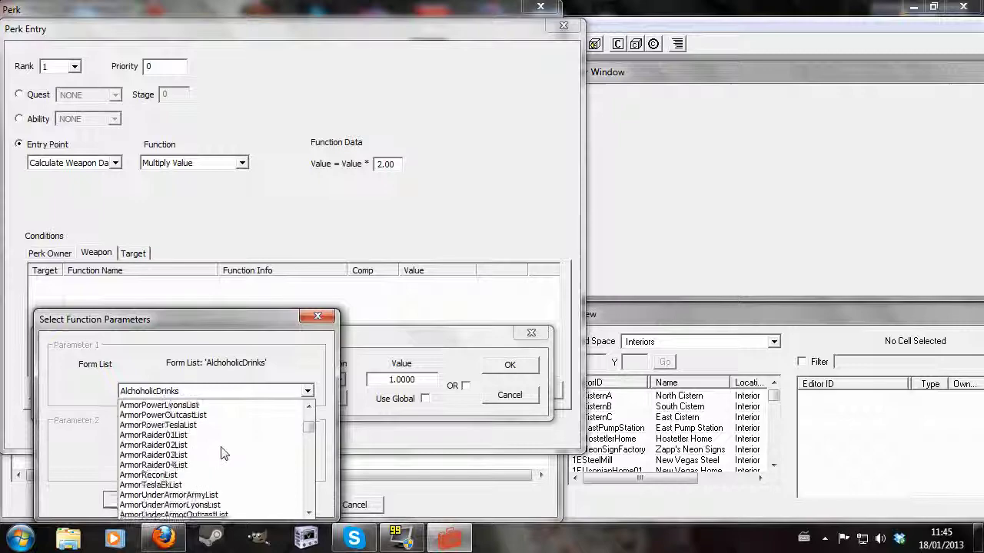
{"action": "scroll", "coordinate": [221, 454], "scroll_direction": "down", "scroll_amount": 12}
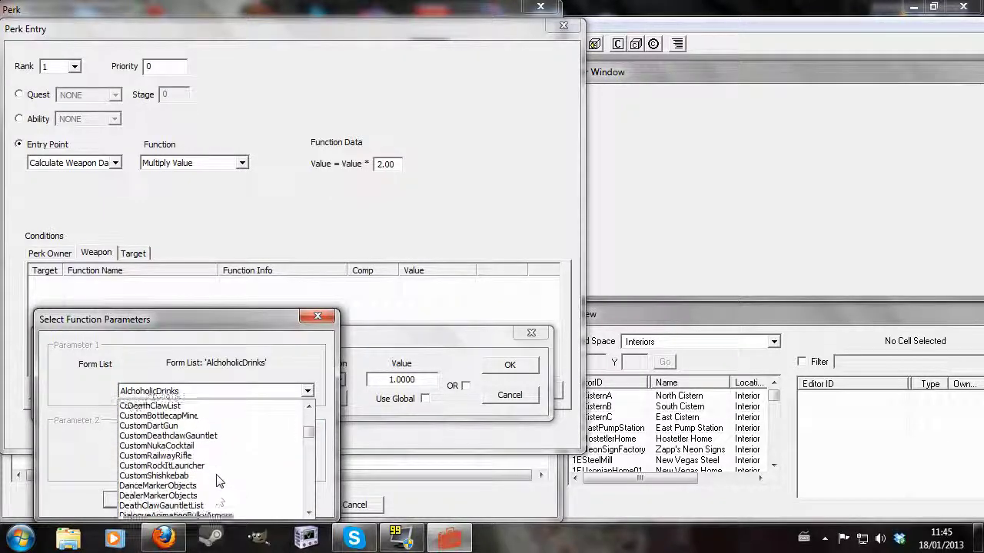
{"action": "type", "text": "sh"}
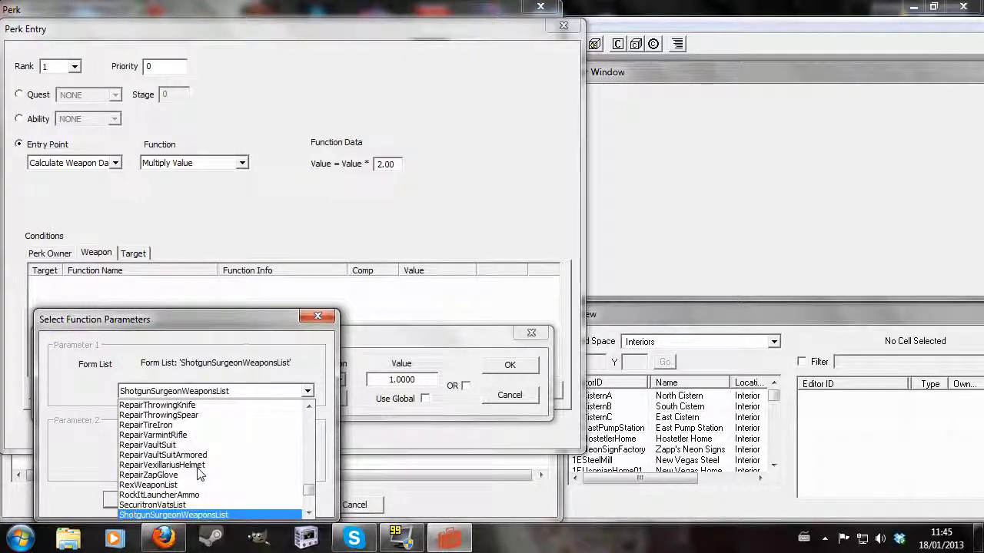
{"action": "left_click", "coordinate": [201, 513]}
{"action": "left_click", "coordinate": [130, 500]}
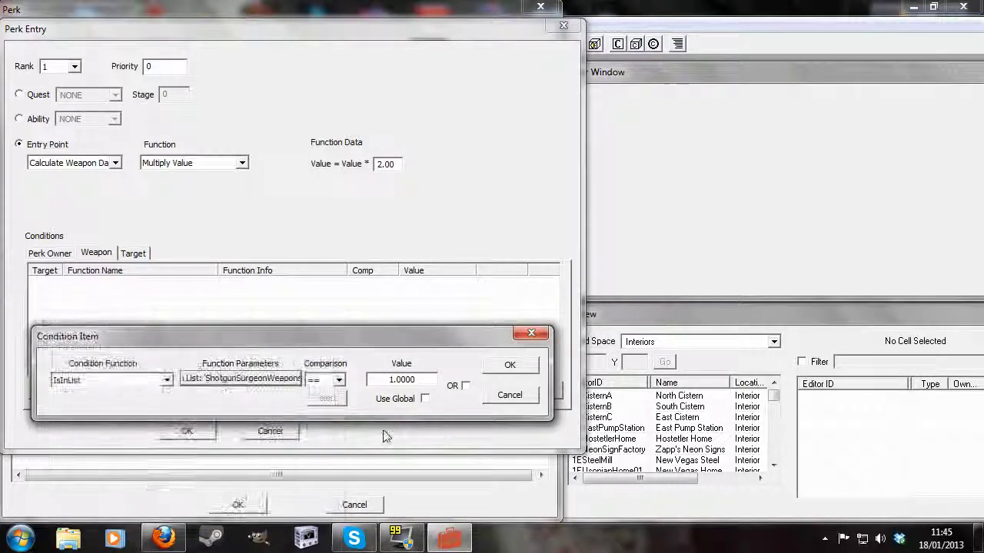
{"action": "left_click", "coordinate": [510, 365]}
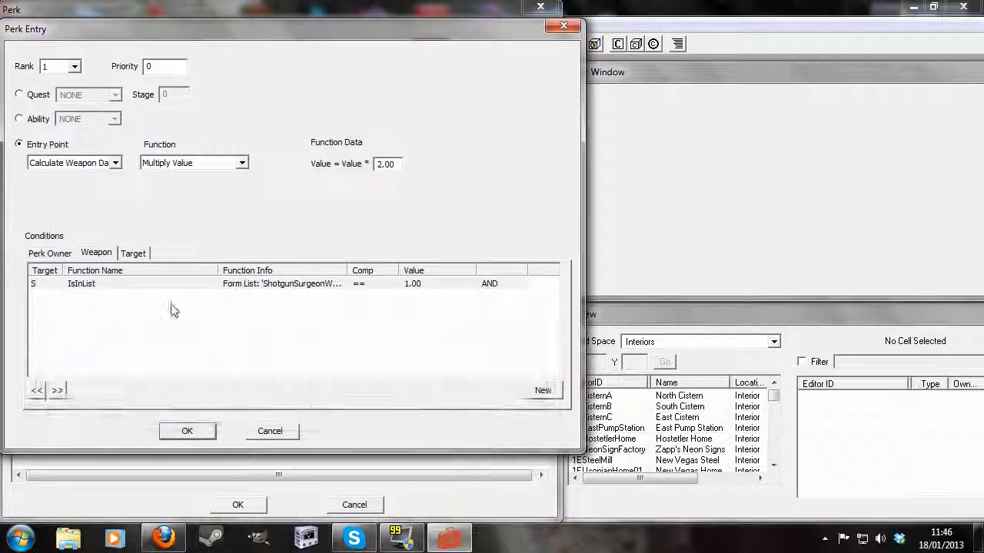
Close the entry and describe the perk as 'This perk allow you doto deal double damage with shotguns,'.
{"action": "left_click", "coordinate": [260, 286]}
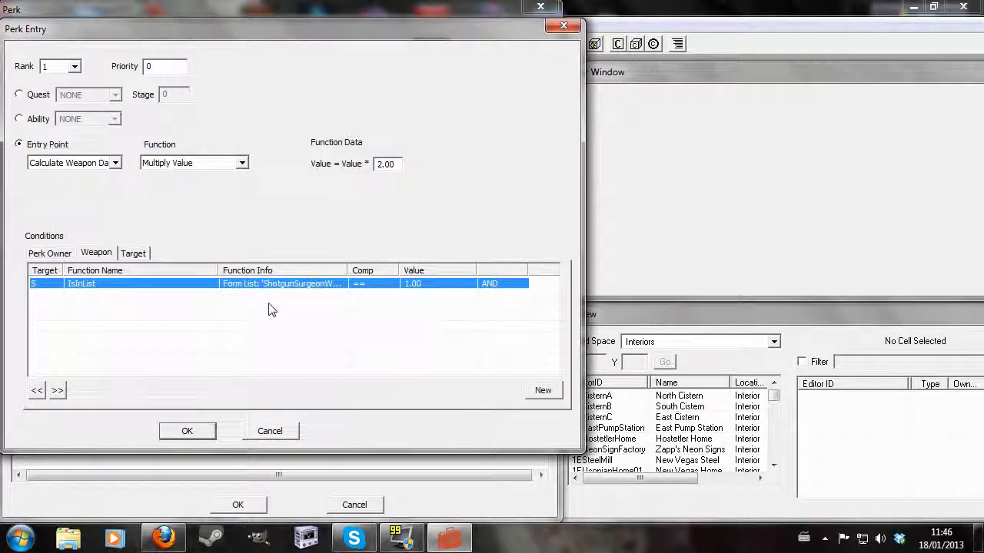
{"action": "left_click", "coordinate": [271, 309]}
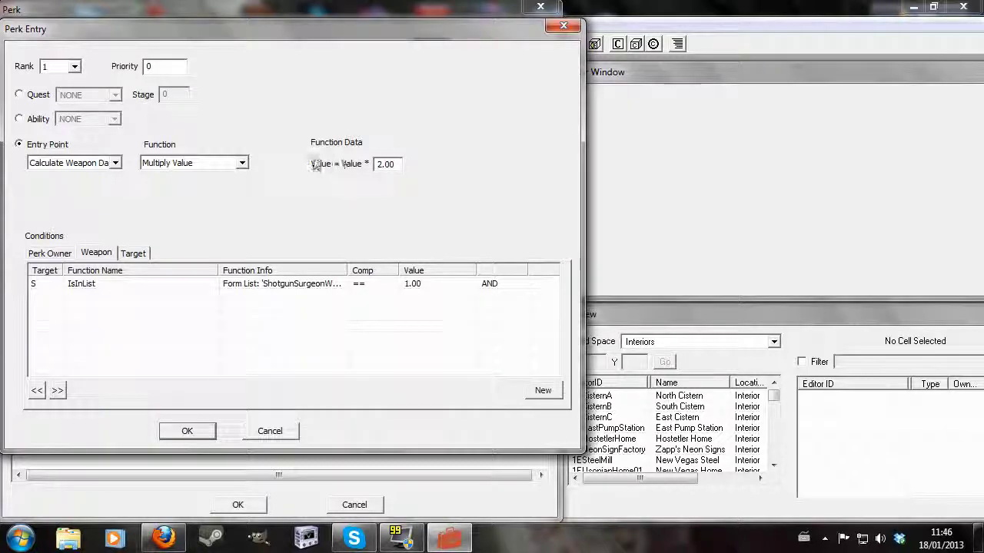
{"action": "left_click", "coordinate": [187, 431]}
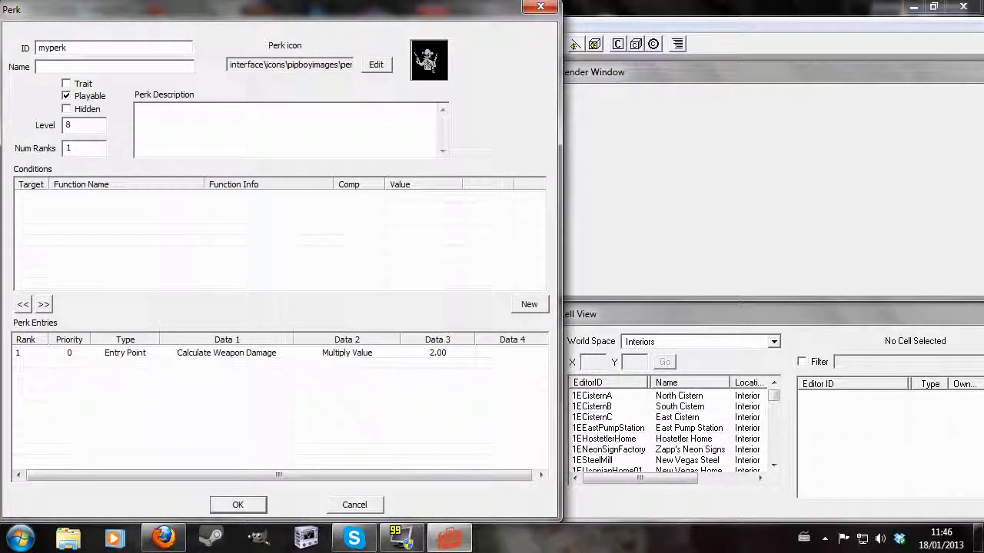
{"action": "left_click", "coordinate": [135, 109]}
{"action": "type", "text": "This perk"}
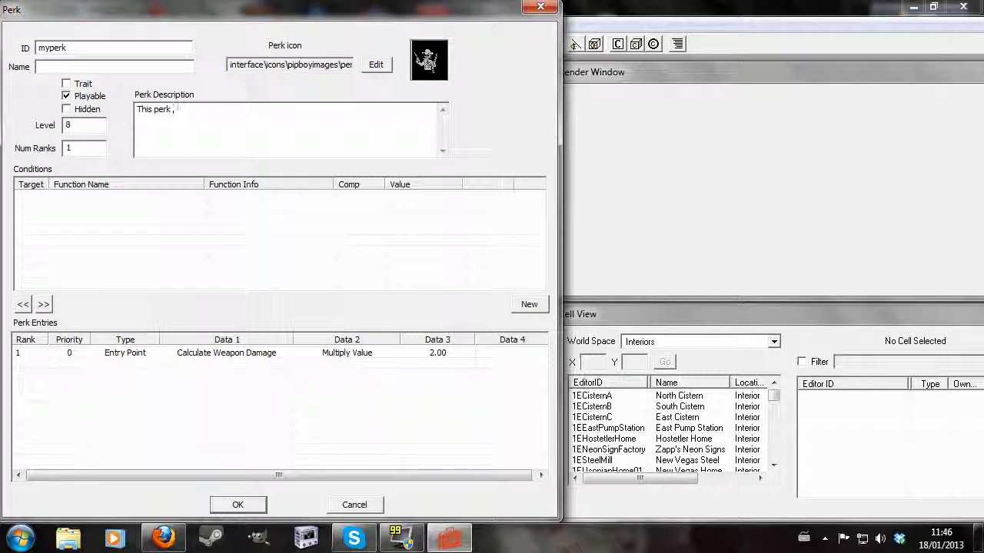
{"action": "type", "text": " allow you "}
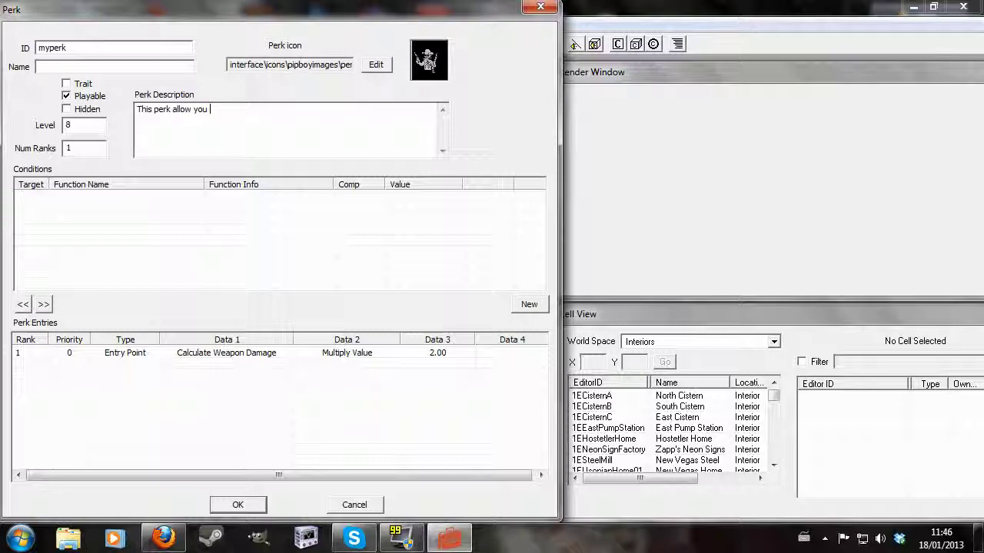
{"action": "type", "text": "doto deal double damage with shotgu"}
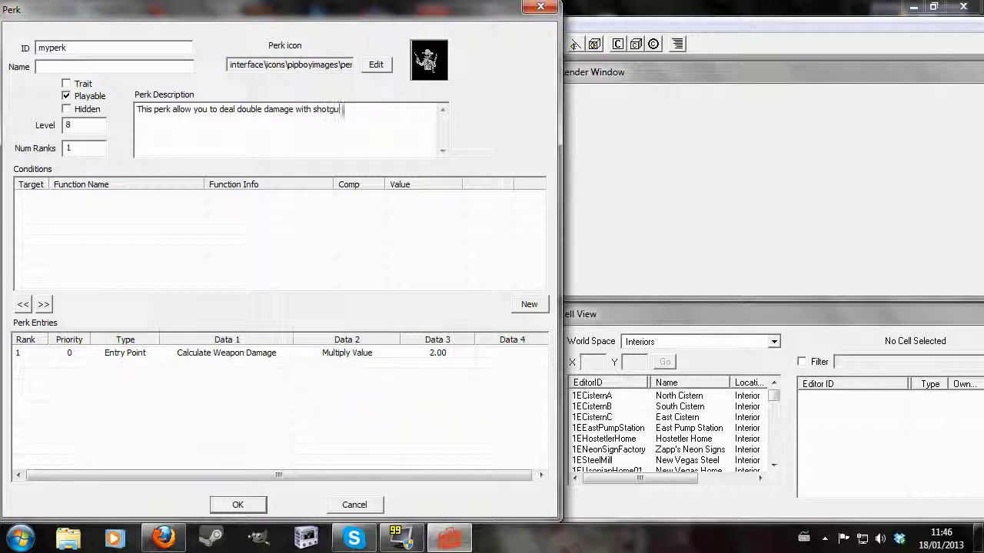
{"action": "type", "text": "ns,"}
Save myperk, reopen its weapon damage entry and delete the IsInList weapon condition.
{"action": "left_click", "coordinate": [238, 505]}
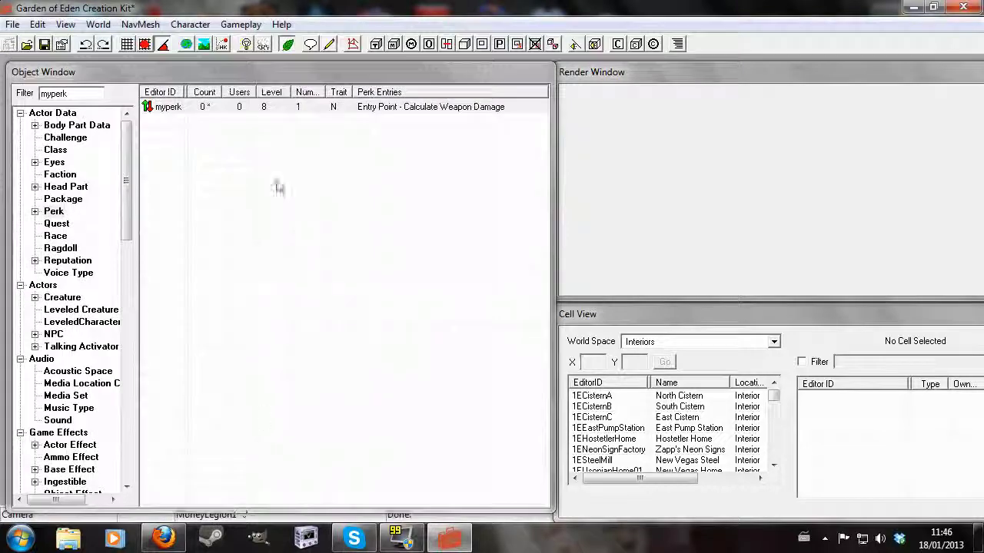
{"action": "double_click", "coordinate": [165, 108]}
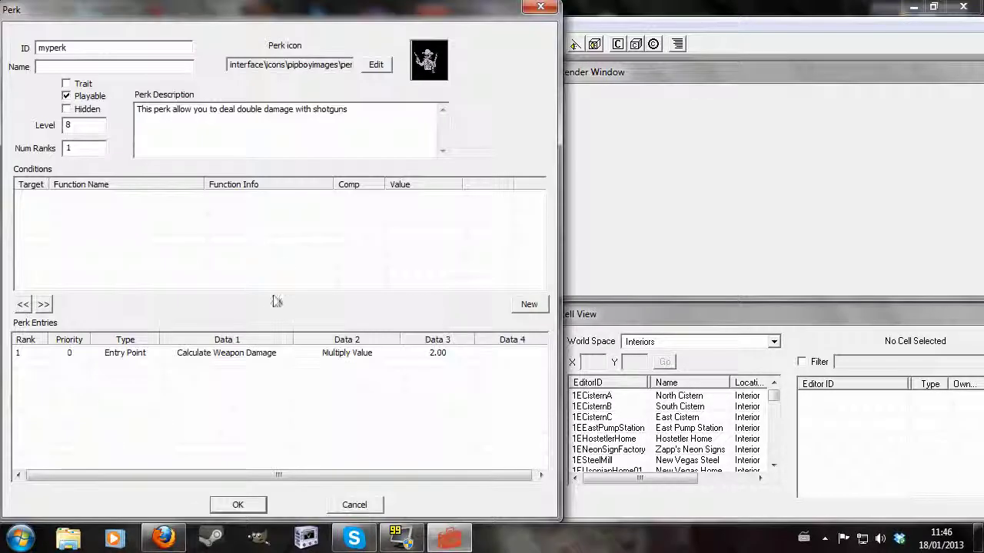
{"action": "double_click", "coordinate": [244, 355]}
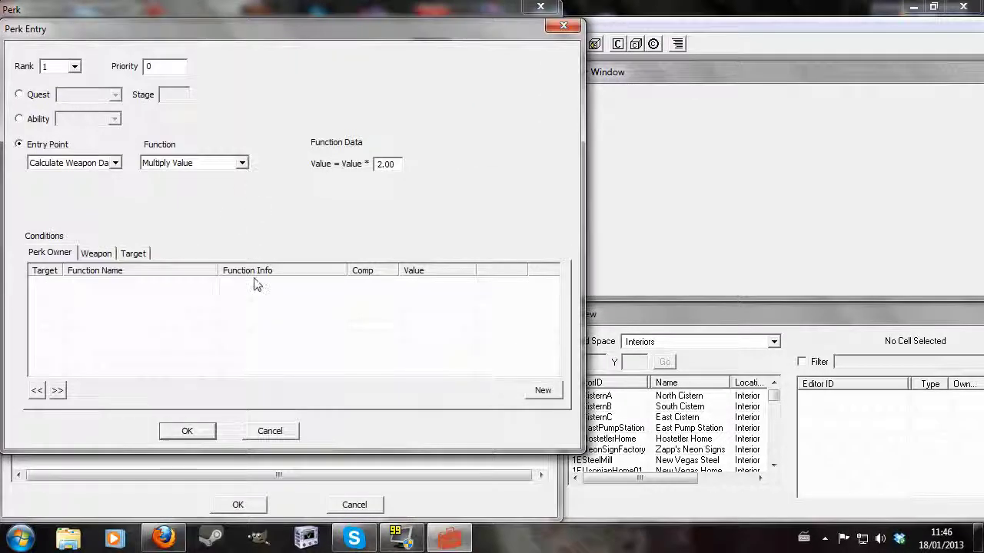
{"action": "left_click", "coordinate": [96, 254]}
{"action": "left_click", "coordinate": [260, 286]}
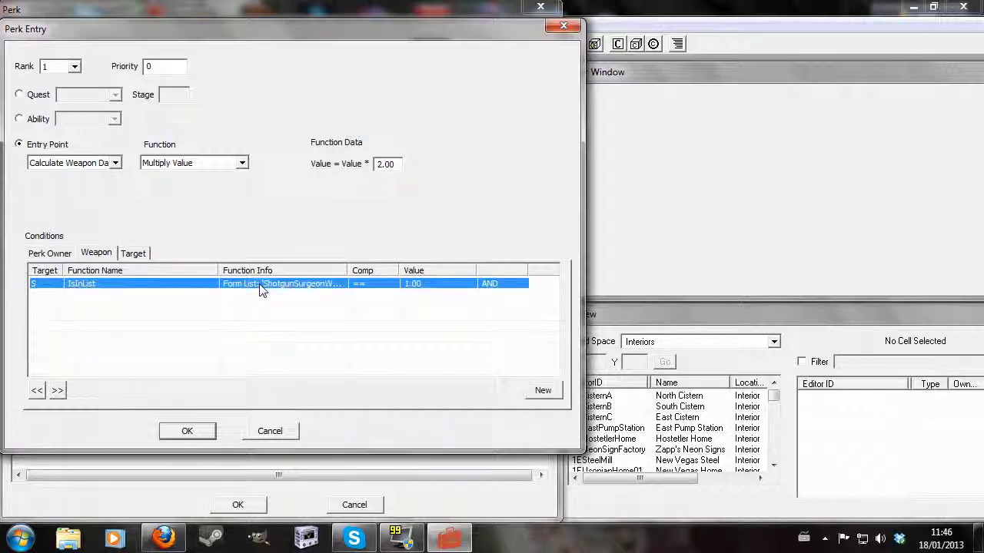
{"action": "key", "text": "Delete"}
Change the entry point to Calculate Buy Price and check the Item and Perk Owner tabs.
{"action": "left_click", "coordinate": [115, 163]}
{"action": "scroll", "coordinate": [156, 201], "scroll_direction": "up", "scroll_amount": 1}
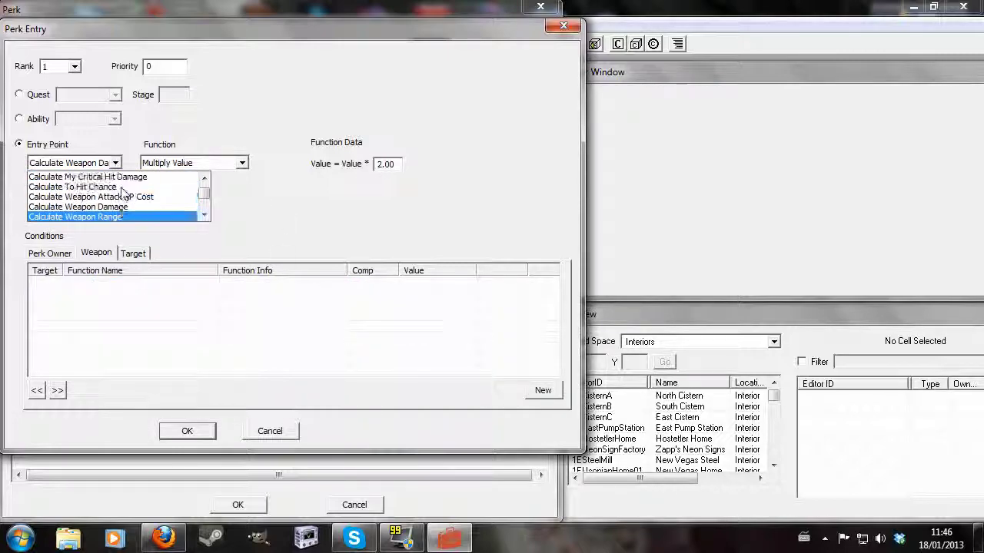
{"action": "scroll", "coordinate": [156, 202], "scroll_direction": "up", "scroll_amount": 2}
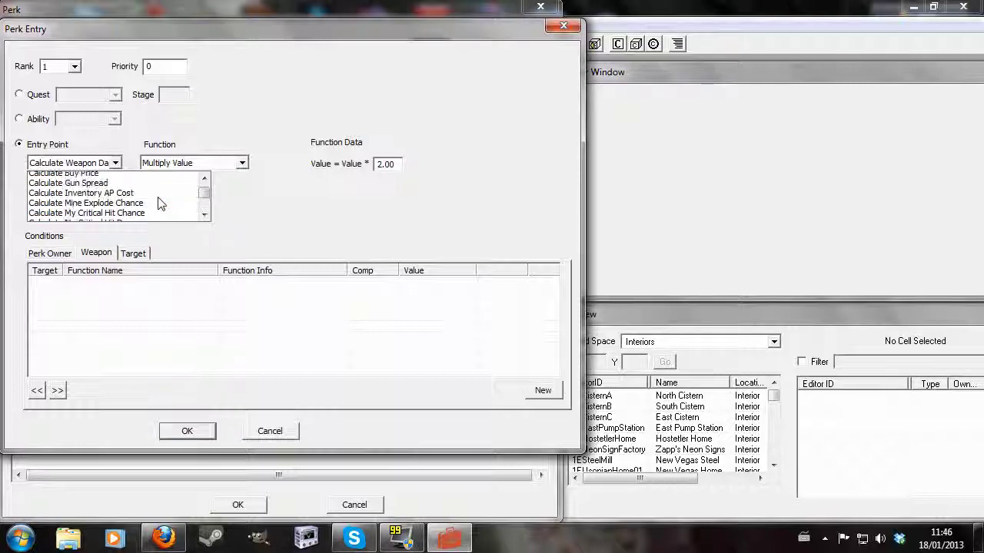
{"action": "left_click", "coordinate": [129, 189]}
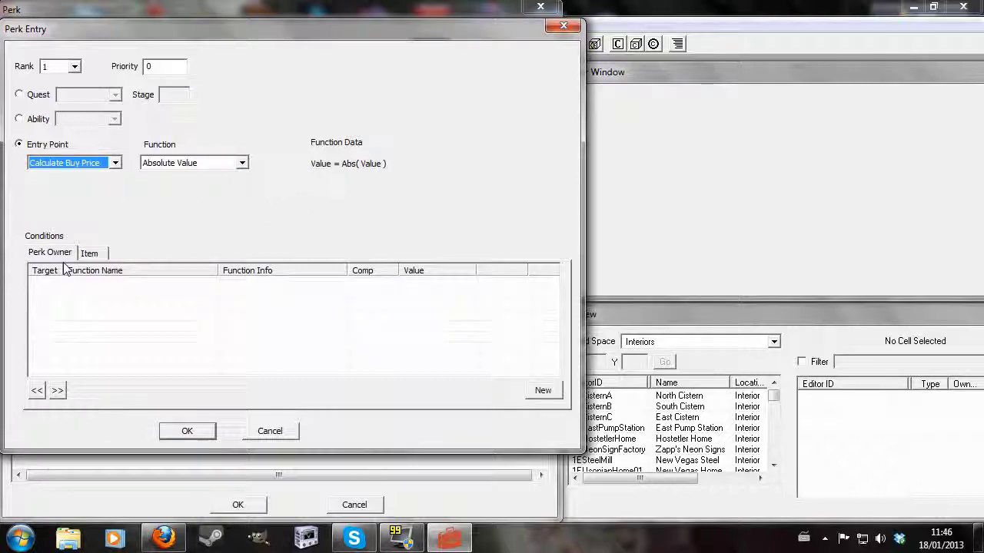
{"action": "left_click", "coordinate": [101, 256]}
{"action": "left_click", "coordinate": [49, 253]}
{"action": "left_click", "coordinate": [89, 252]}
{"action": "left_click", "coordinate": [49, 253]}
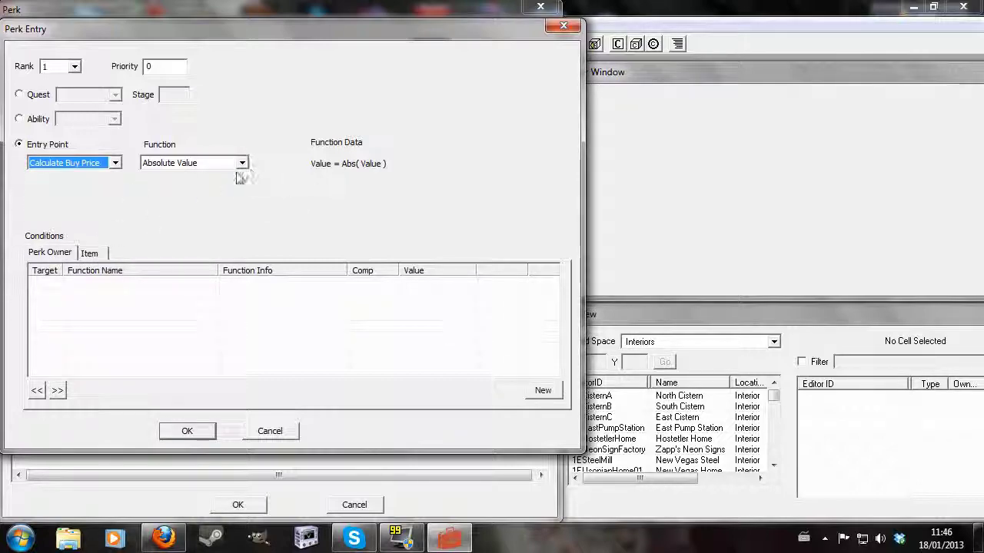
Set the function to Add Value with an amount of 5.
{"action": "left_click", "coordinate": [241, 163]}
{"action": "left_click", "coordinate": [220, 206]}
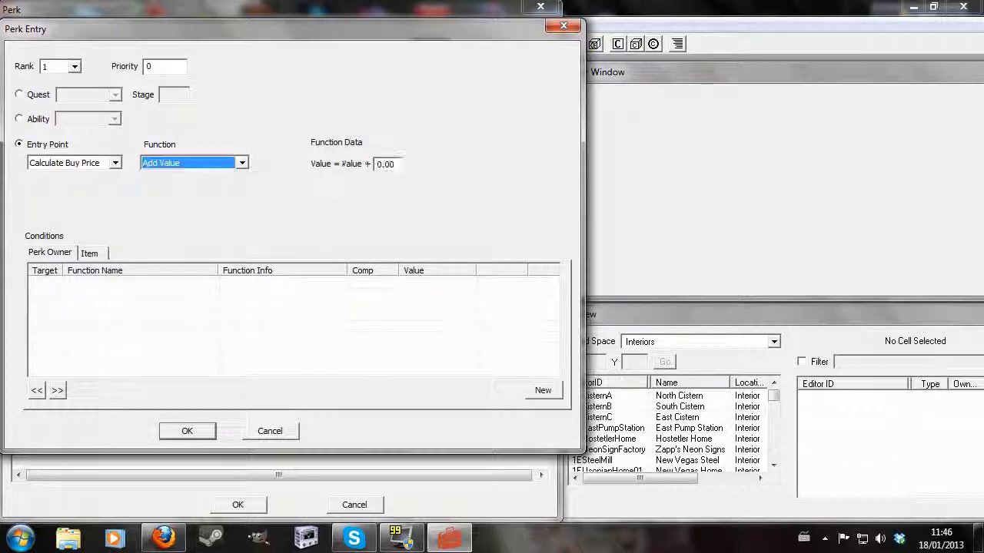
{"action": "left_click", "coordinate": [378, 164]}
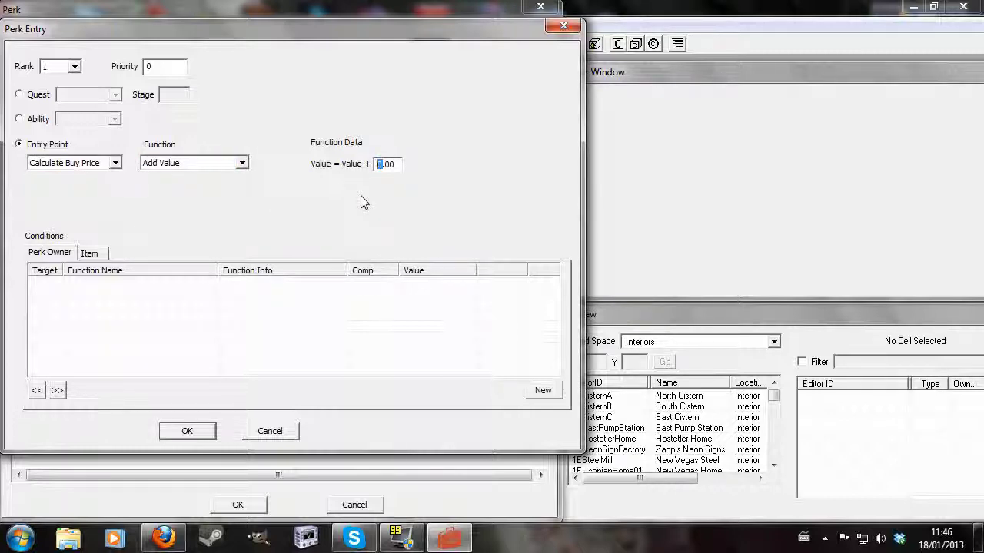
{"action": "type", "text": "5"}
{"action": "left_click", "coordinate": [89, 252]}
Add a new item condition using the IsInList function.
{"action": "right_click", "coordinate": [100, 291]}
{"action": "left_click", "coordinate": [135, 305]}
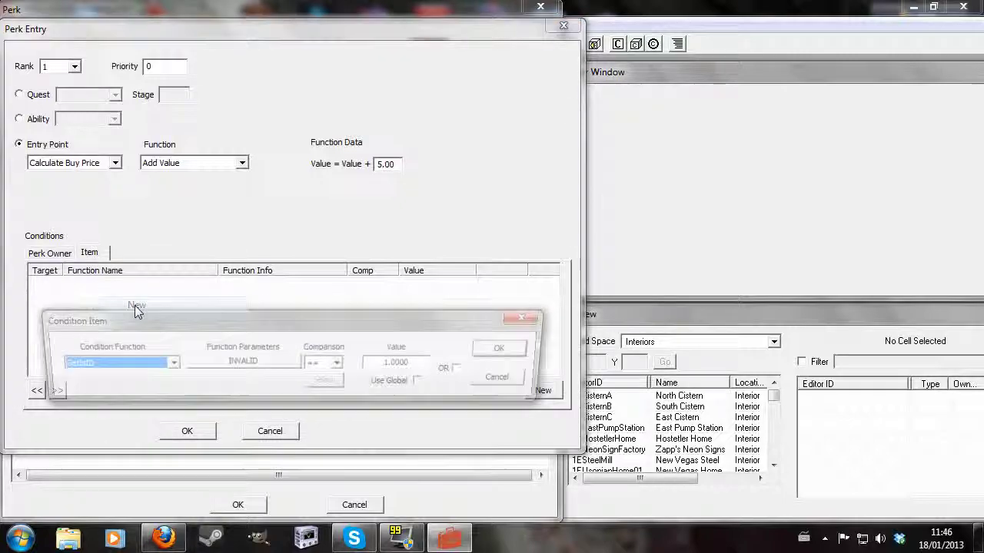
{"action": "type", "text": "GetInCell"}
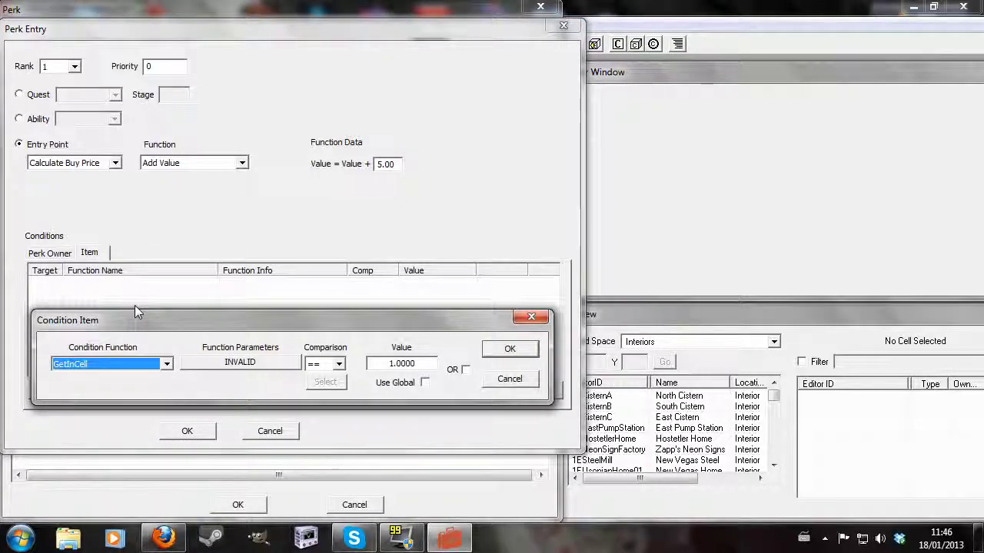
{"action": "type", "text": "GetIdleDoneOnce"}
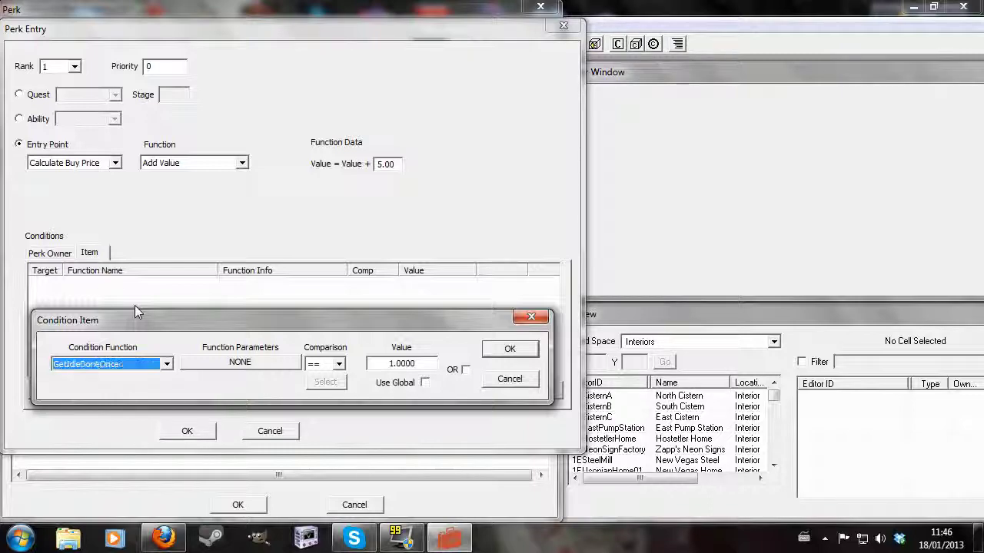
{"action": "type", "text": "GetActorAggroRadiusViolated"}
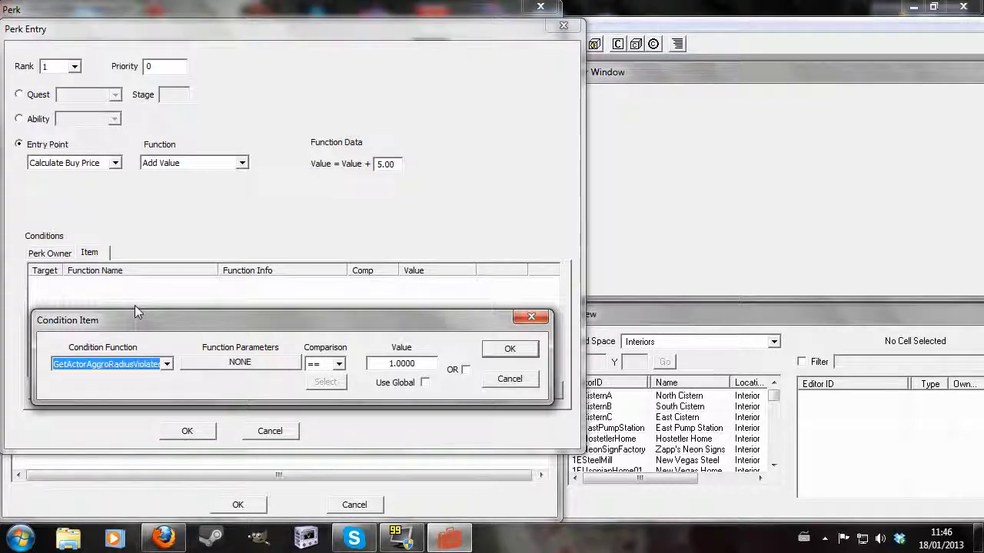
{"action": "type", "text": "IsTalking"}
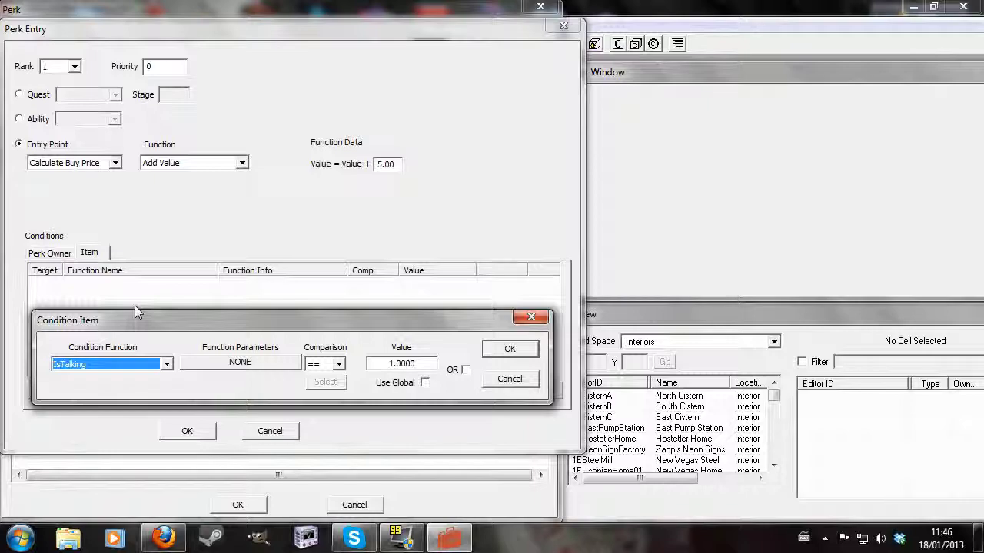
{"action": "left_click", "coordinate": [166, 363]}
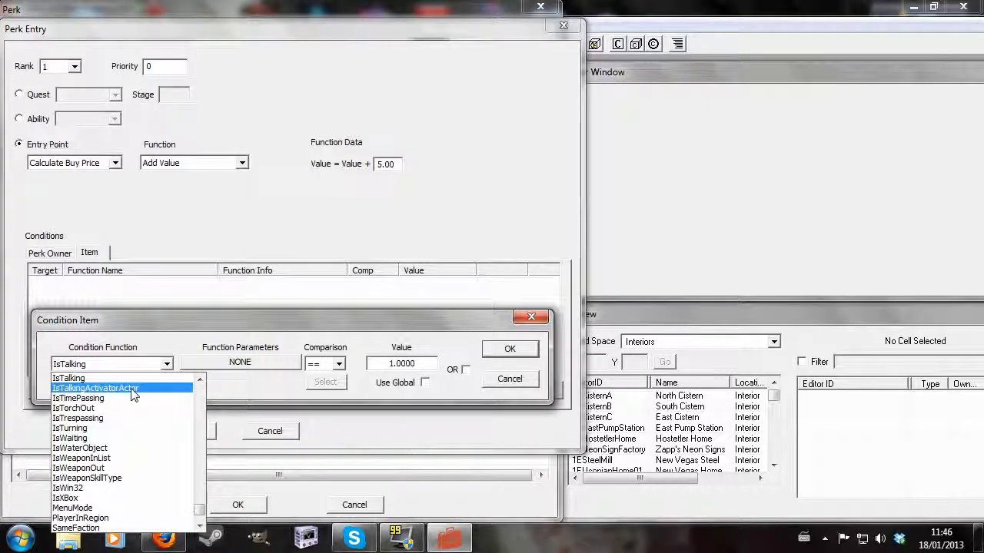
{"action": "scroll", "coordinate": [132, 393], "scroll_direction": "up", "scroll_amount": 10}
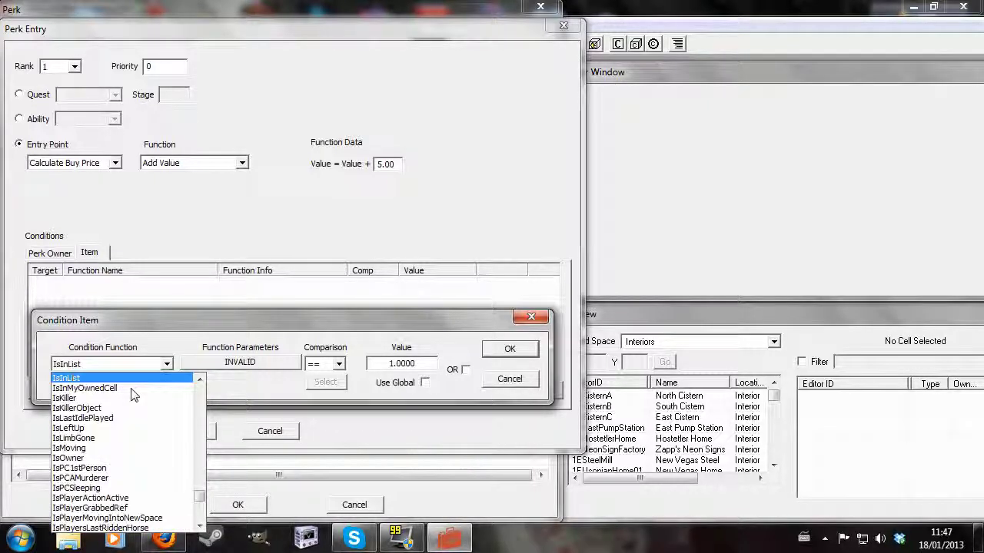
{"action": "left_click", "coordinate": [119, 378]}
Set the IsInList form list to AmmoList10mm and confirm the condition.
{"action": "left_click", "coordinate": [230, 362]}
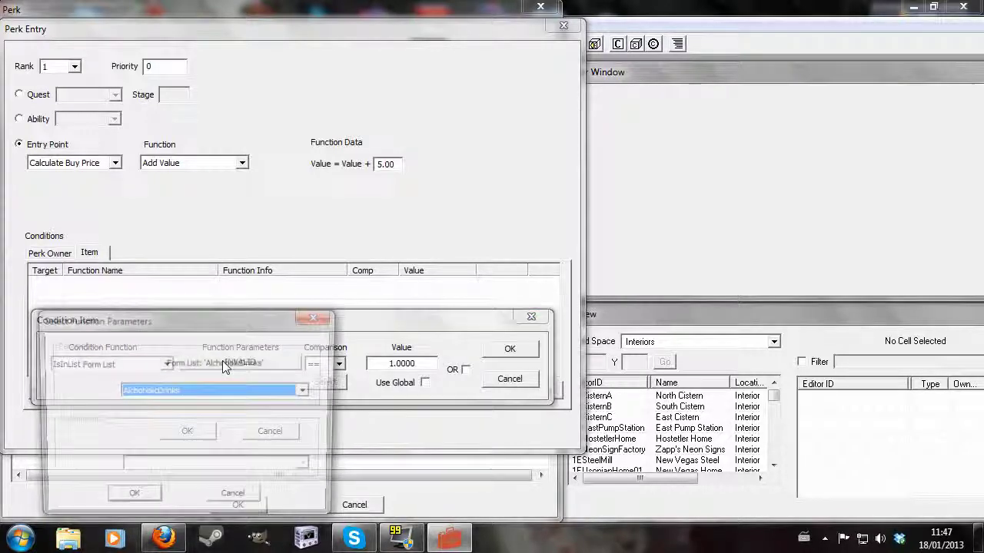
{"action": "left_click", "coordinate": [300, 390]}
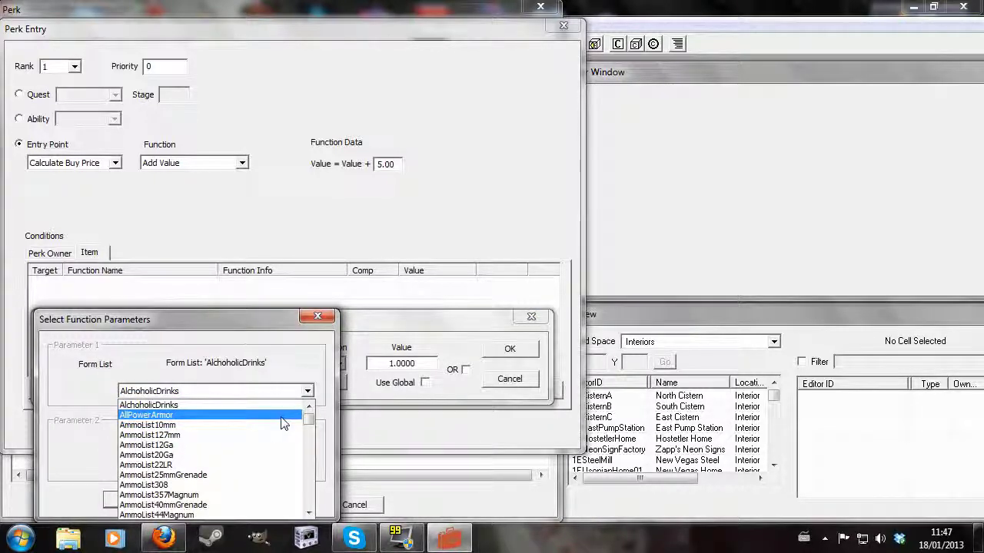
{"action": "key", "text": "Down"}
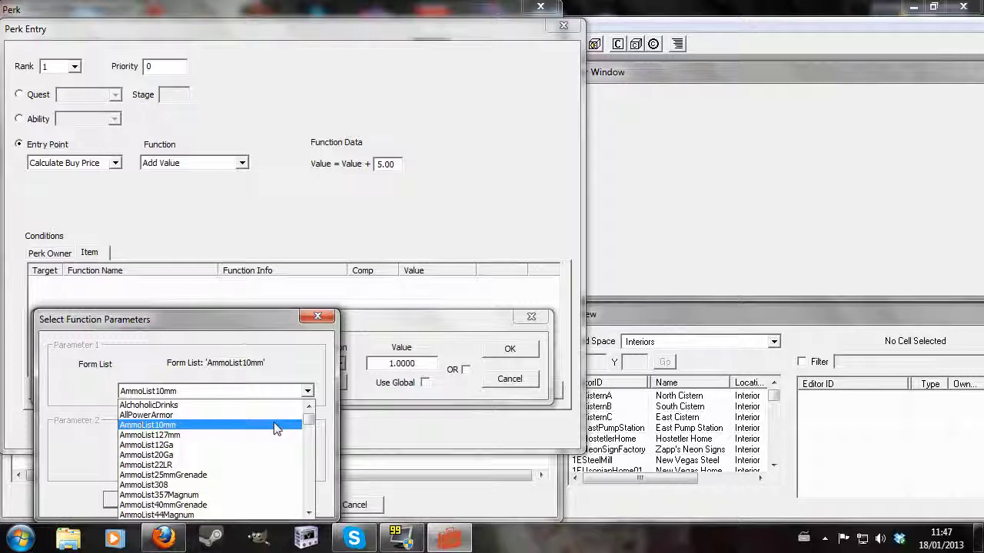
{"action": "left_click", "coordinate": [275, 427]}
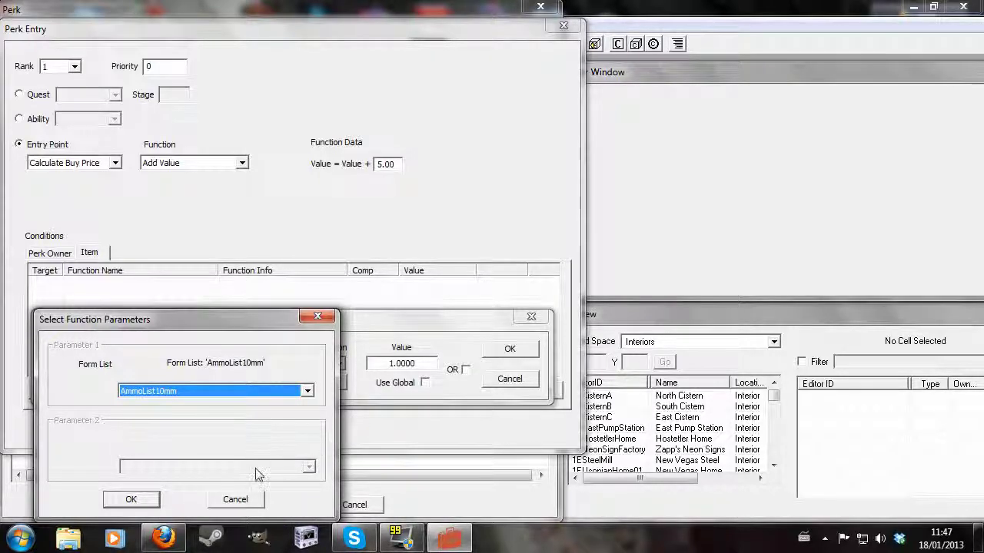
{"action": "left_click", "coordinate": [130, 499]}
{"action": "left_click", "coordinate": [509, 349]}
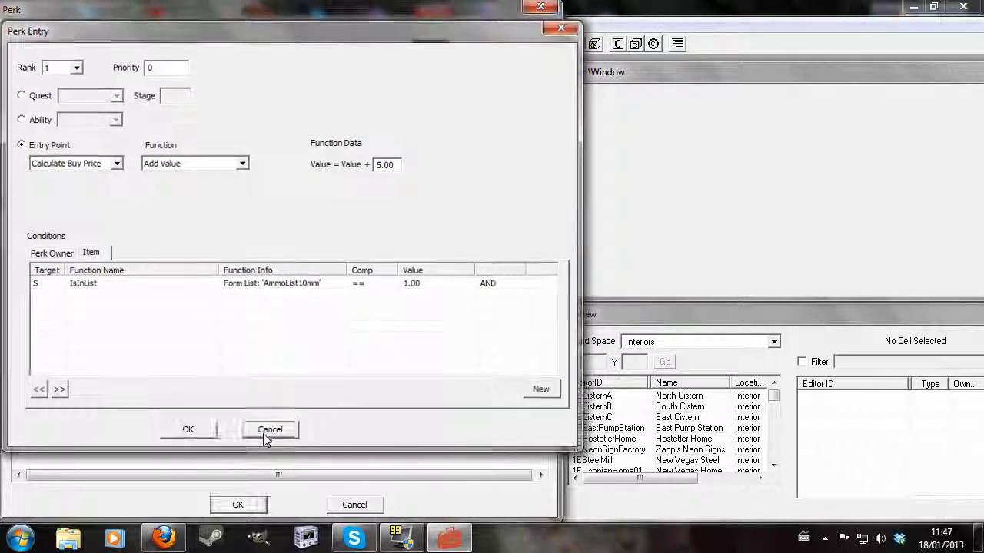
Discard the entry edits, reopen it and try Calculate To Hit Chance with Absolute Value.
{"action": "left_click", "coordinate": [265, 432]}
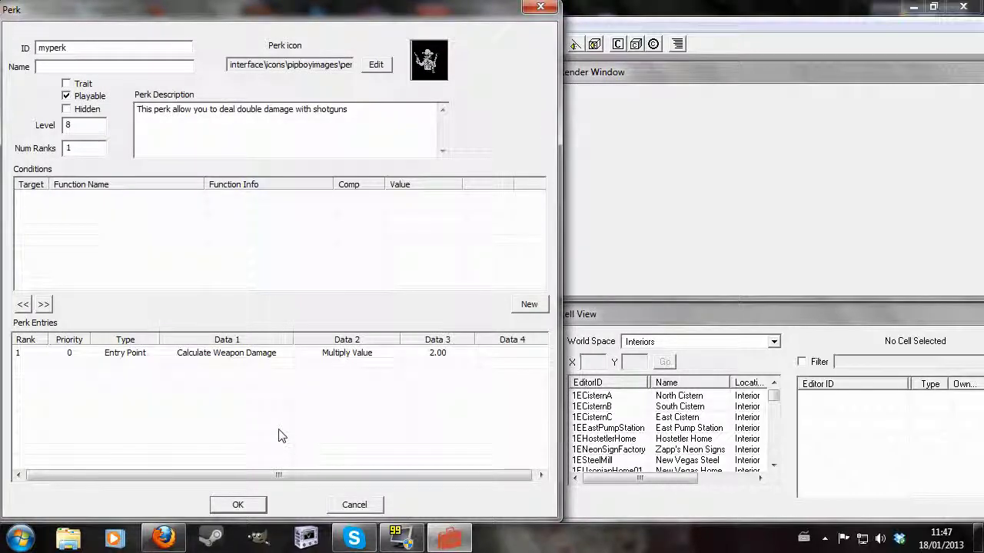
{"action": "double_click", "coordinate": [250, 355]}
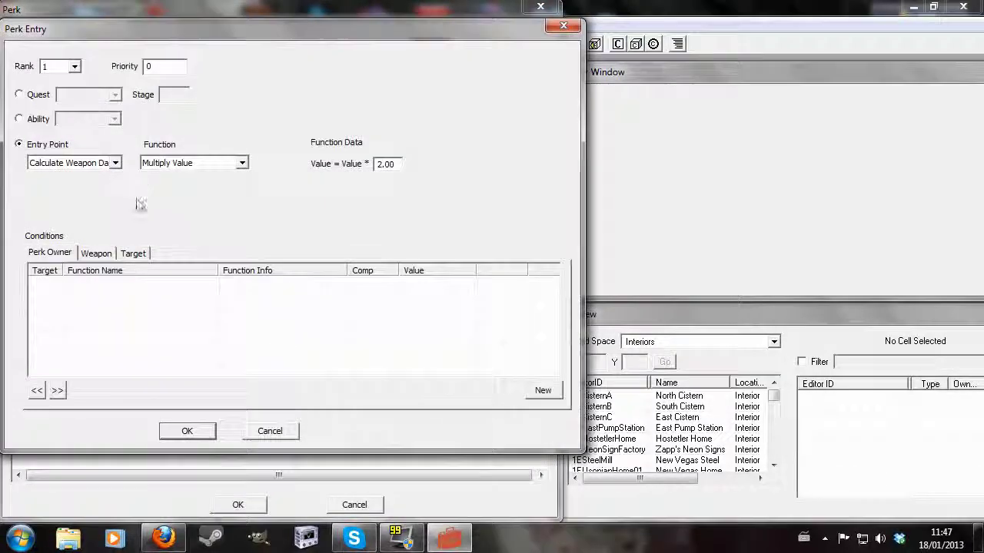
{"action": "left_click", "coordinate": [115, 162]}
{"action": "scroll", "coordinate": [132, 205], "scroll_direction": "down", "scroll_amount": 5}
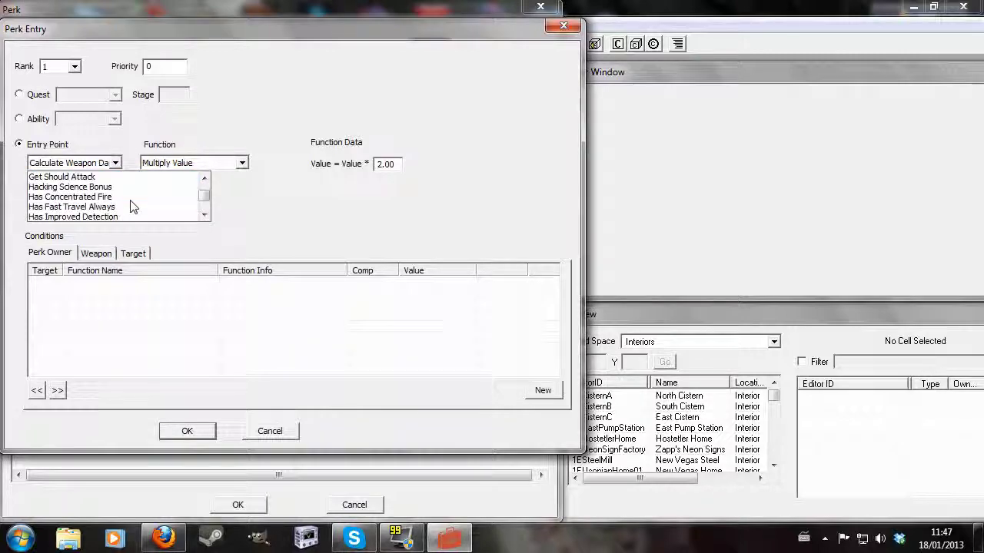
{"action": "scroll", "coordinate": [131, 205], "scroll_direction": "down", "scroll_amount": 3}
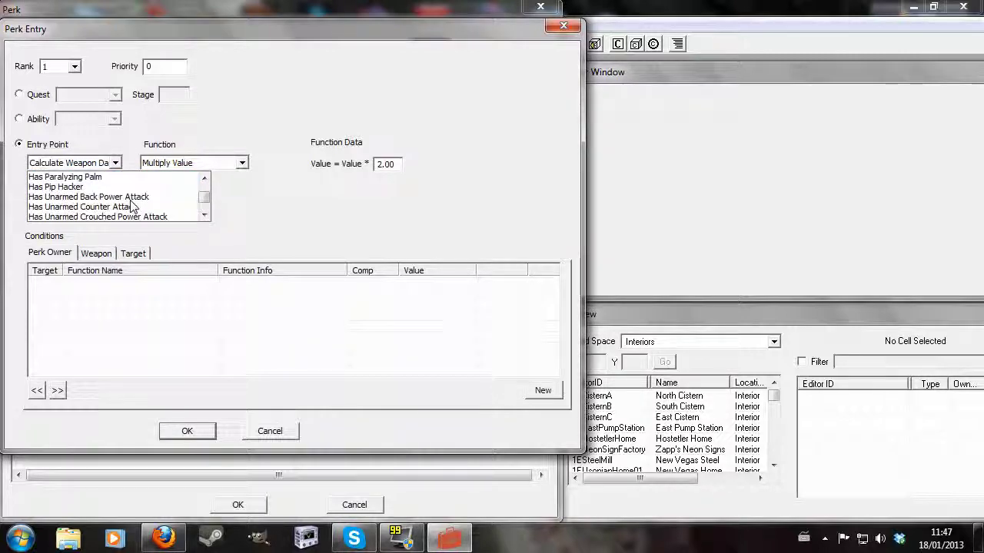
{"action": "scroll", "coordinate": [132, 206], "scroll_direction": "up", "scroll_amount": 10}
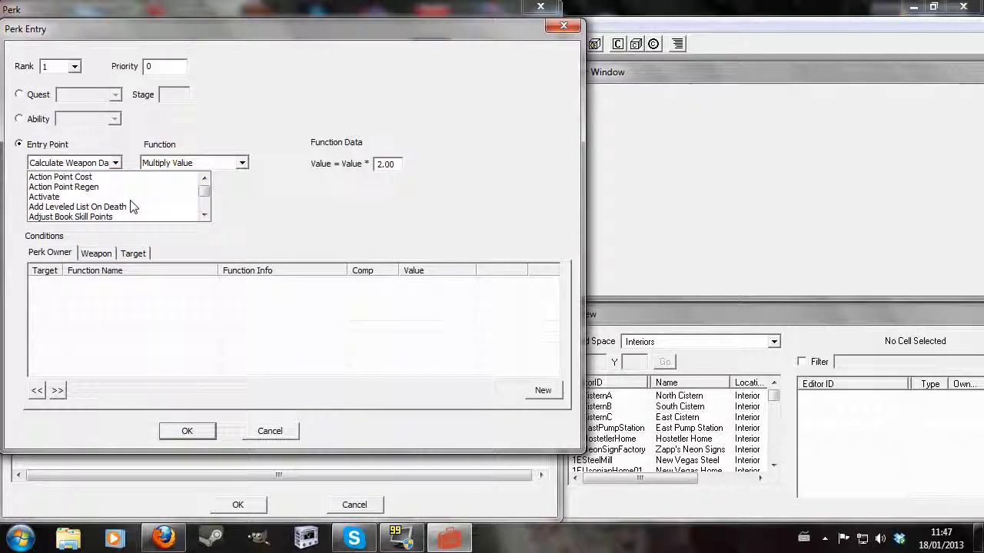
{"action": "scroll", "coordinate": [129, 203], "scroll_direction": "down", "scroll_amount": 4}
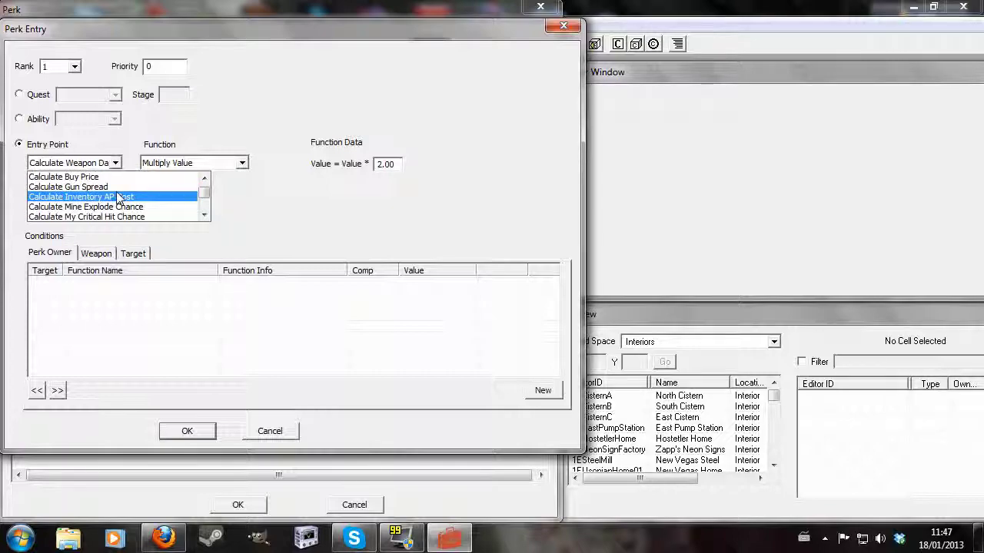
{"action": "scroll", "coordinate": [162, 208], "scroll_direction": "down", "scroll_amount": 1}
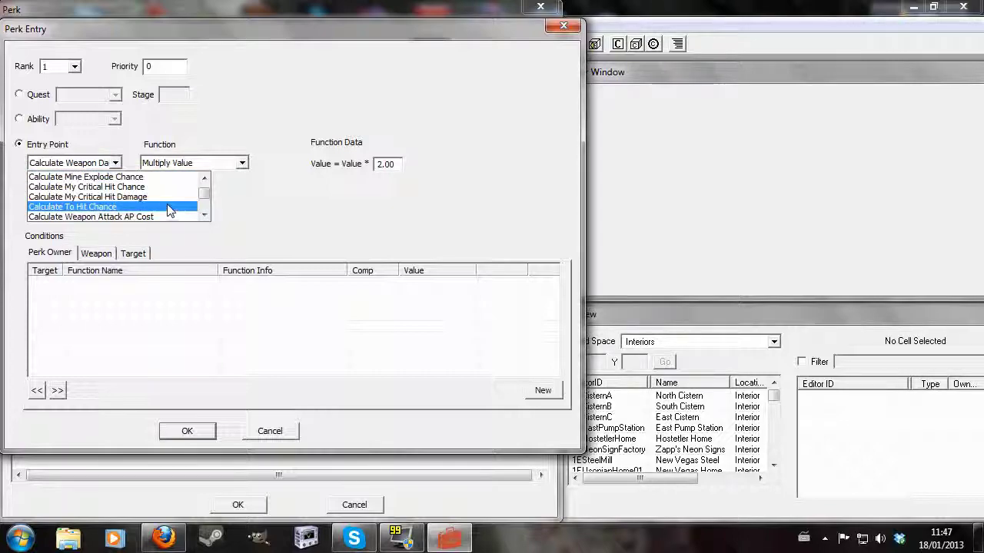
{"action": "left_click", "coordinate": [170, 207]}
{"action": "left_click", "coordinate": [242, 163]}
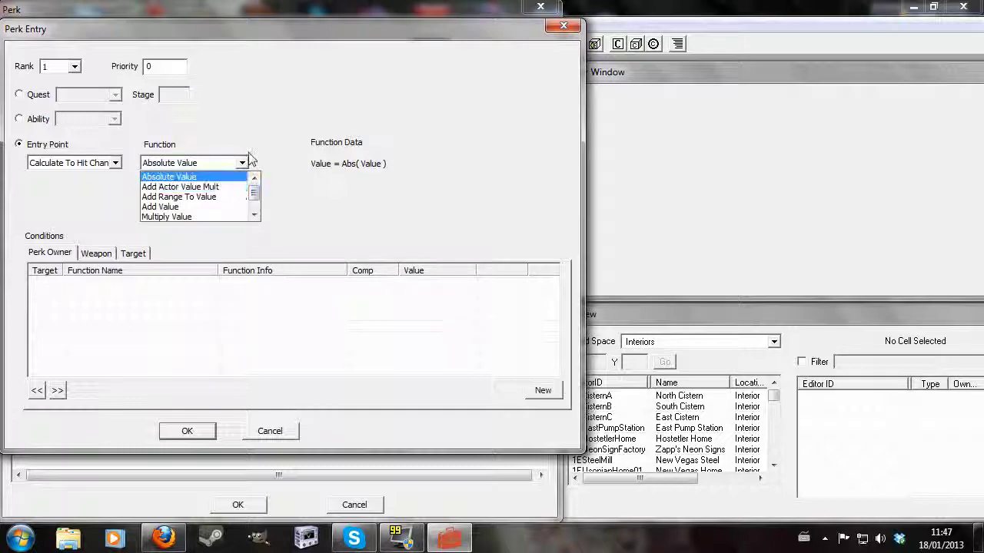
{"action": "left_click", "coordinate": [152, 177]}
Try the Weapon Attack entry point, then cancel both the entry and perk dialogs.
{"action": "left_click", "coordinate": [115, 163]}
{"action": "scroll", "coordinate": [138, 201], "scroll_direction": "down", "scroll_amount": 1}
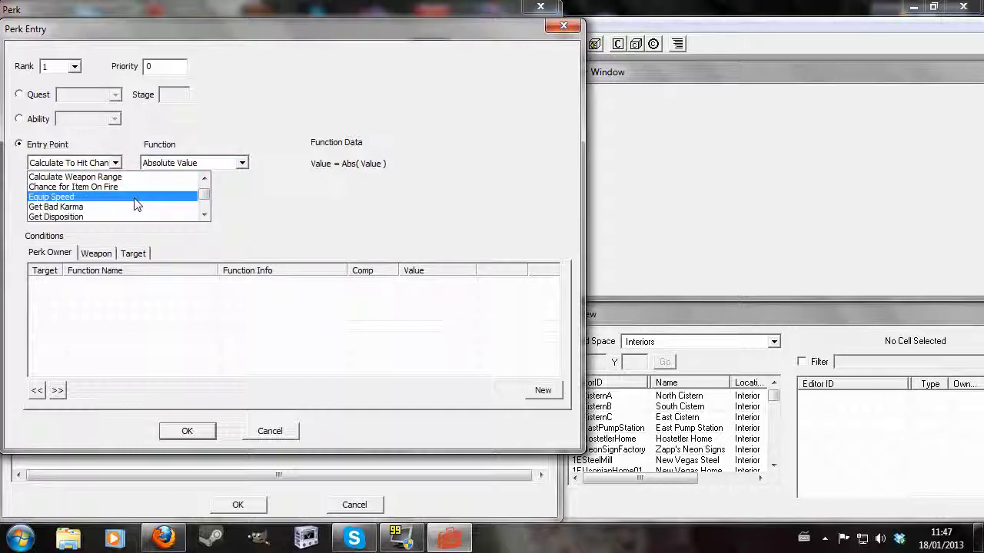
{"action": "scroll", "coordinate": [155, 203], "scroll_direction": "up", "scroll_amount": 1}
{"action": "scroll", "coordinate": [155, 203], "scroll_direction": "up", "scroll_amount": 1}
{"action": "left_click", "coordinate": [155, 203]}
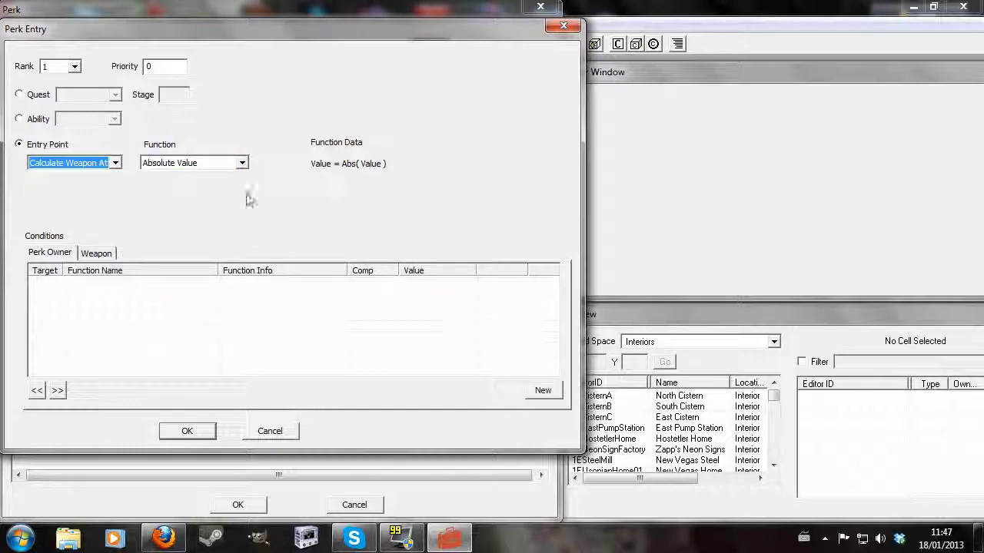
{"action": "left_click", "coordinate": [269, 430]}
{"action": "left_click", "coordinate": [360, 504]}
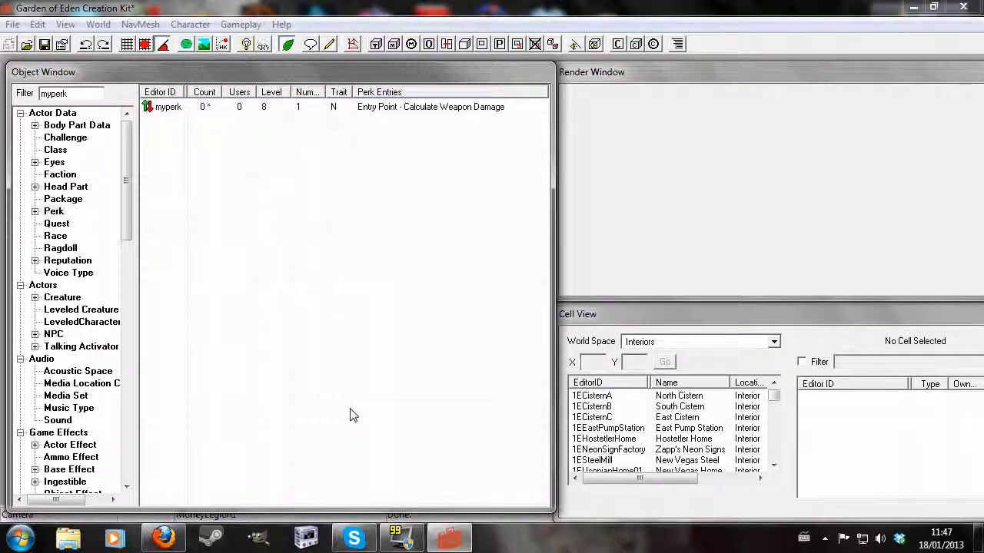
Reopen myperk and its weapon damage entry, showing the Target conditions.
{"action": "double_click", "coordinate": [452, 108]}
{"action": "right_click", "coordinate": [245, 242]}
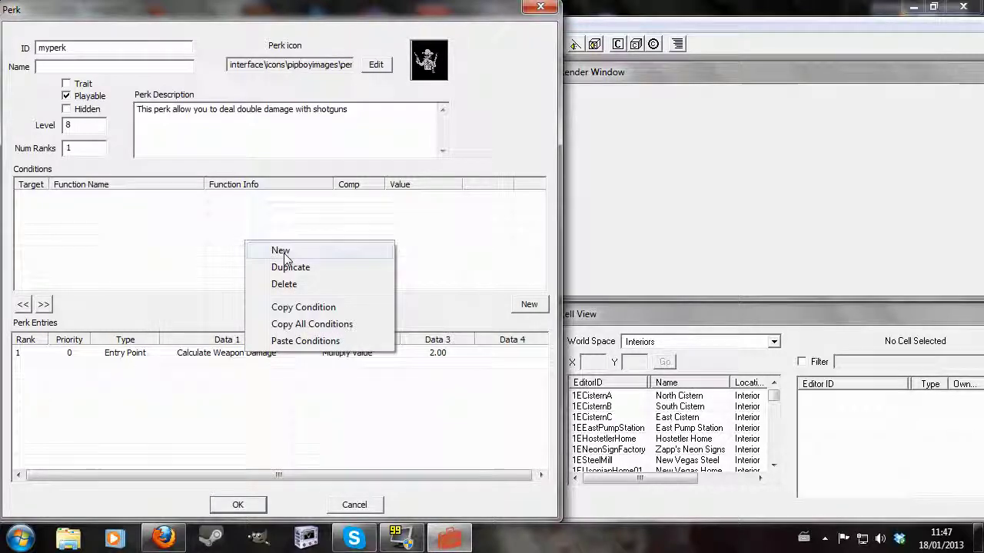
{"action": "left_click", "coordinate": [284, 257]}
{"action": "double_click", "coordinate": [173, 358]}
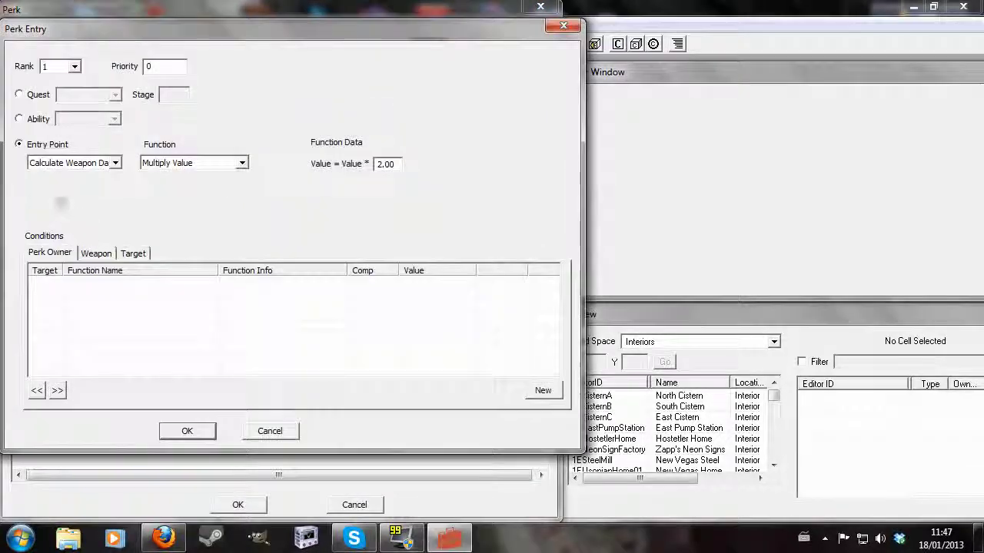
{"action": "left_click", "coordinate": [146, 255]}
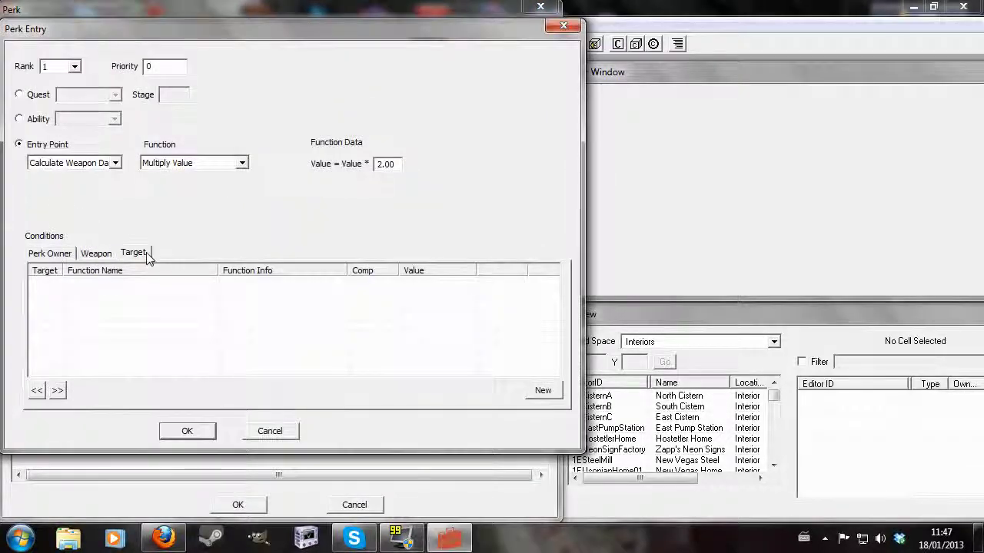
Try a new GetInFaction target condition and browse factions, then cancel it.
{"action": "right_click", "coordinate": [146, 328]}
{"action": "left_click", "coordinate": [195, 330]}
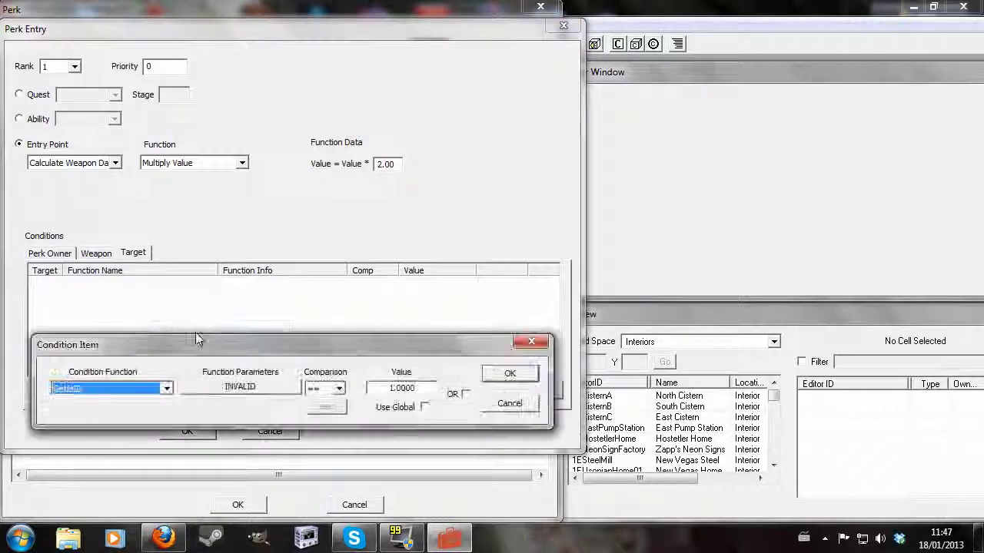
{"action": "type", "text": "IsInCombat"}
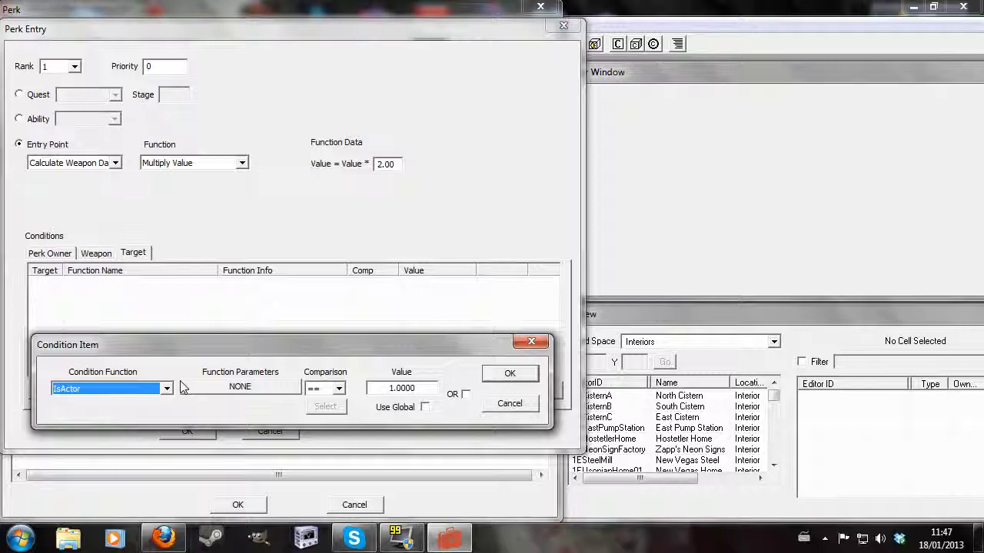
{"action": "type", "text": "GetInFaction"}
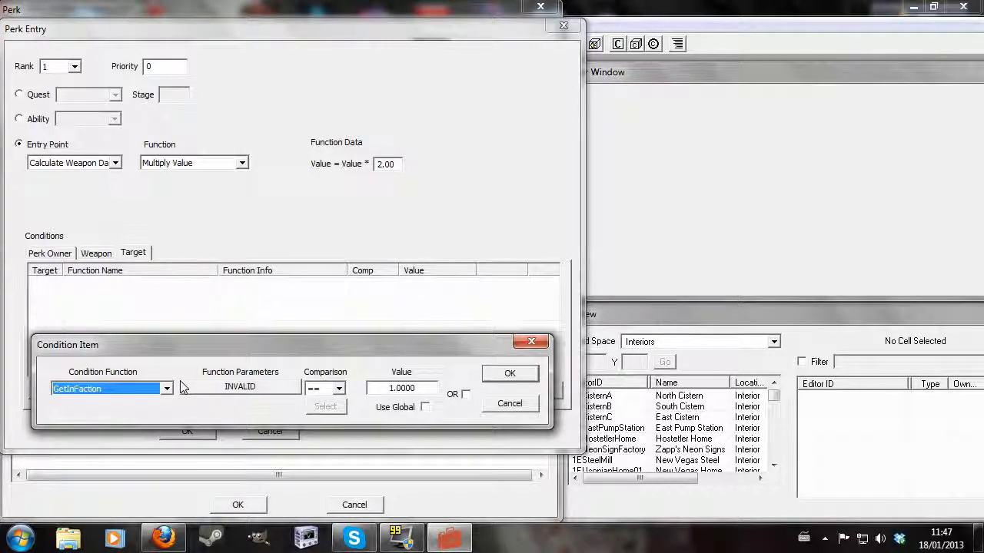
{"action": "left_click", "coordinate": [230, 386]}
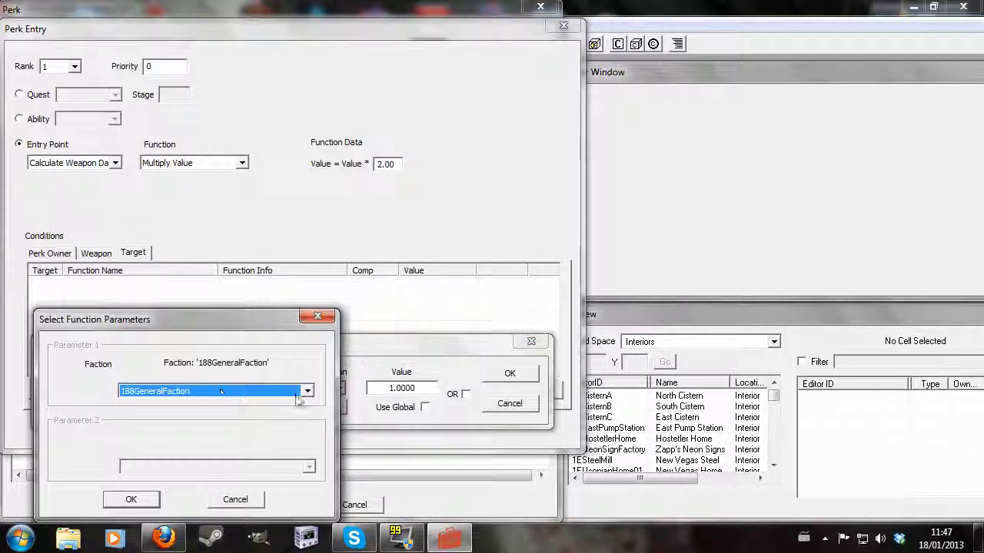
{"action": "type", "text": "1EJunkieFaction188ar"}
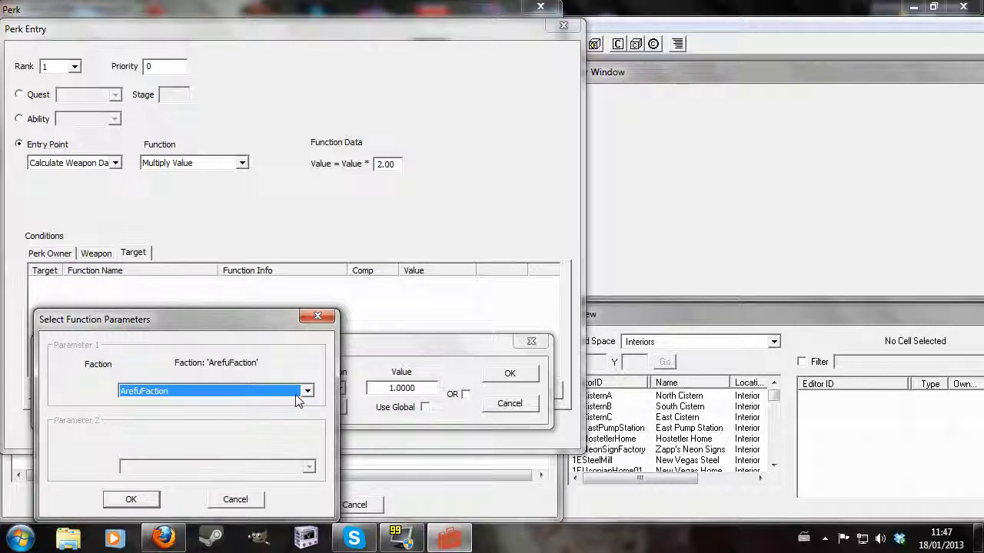
{"action": "type", "text": "morv"}
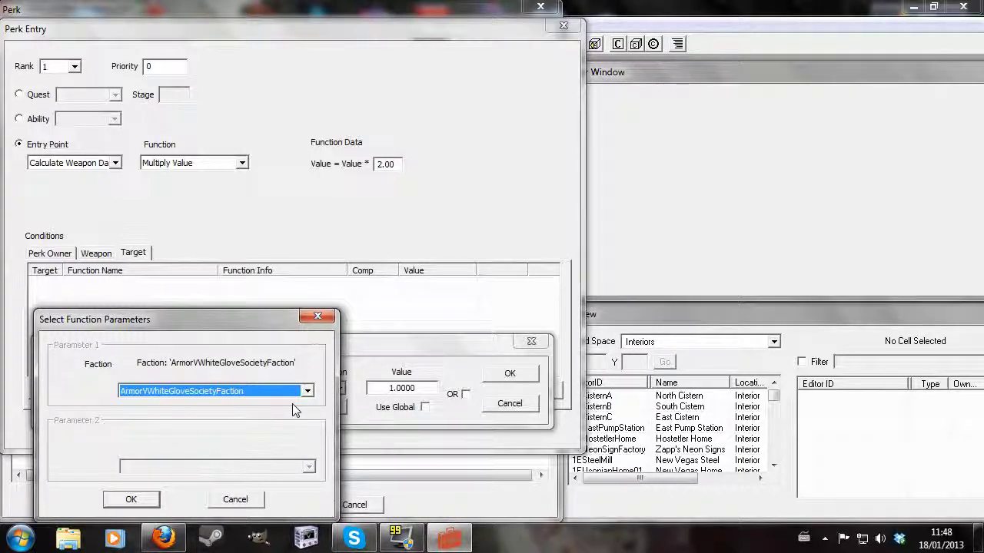
{"action": "type", "text": "s"}
{"action": "left_click", "coordinate": [251, 499]}
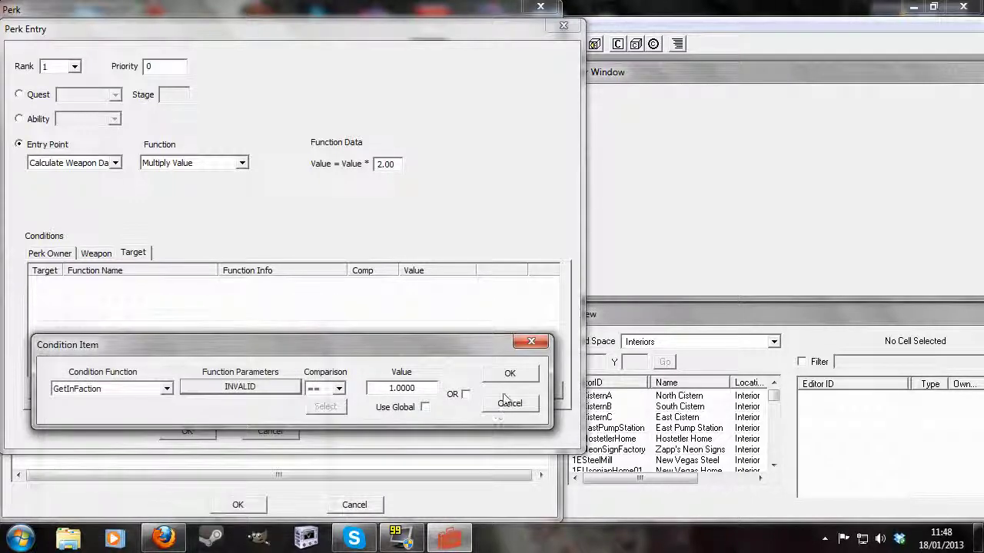
{"action": "left_click", "coordinate": [508, 403]}
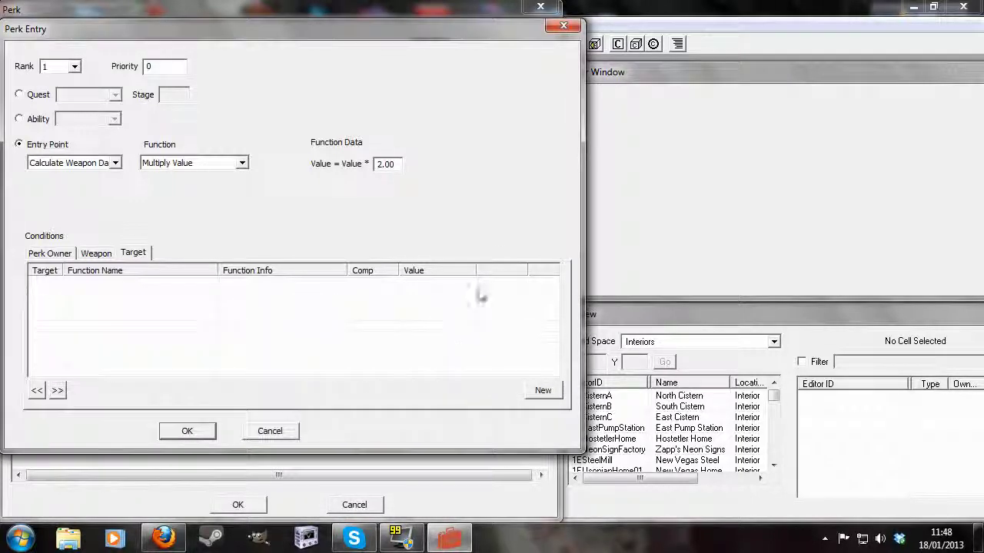
Close the Perk Entry window and cancel out of the myperk dialog.
{"action": "left_click", "coordinate": [564, 28]}
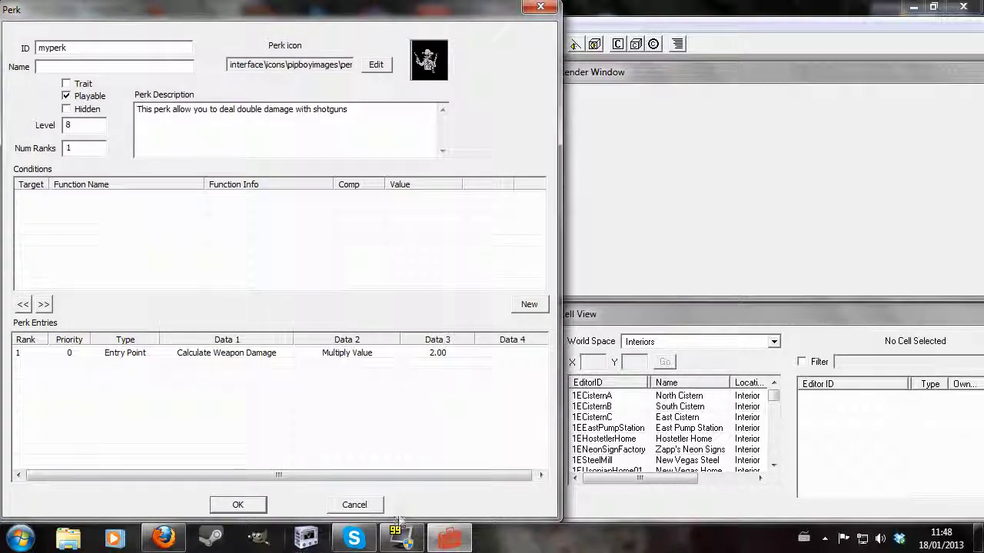
{"action": "left_click", "coordinate": [374, 506]}
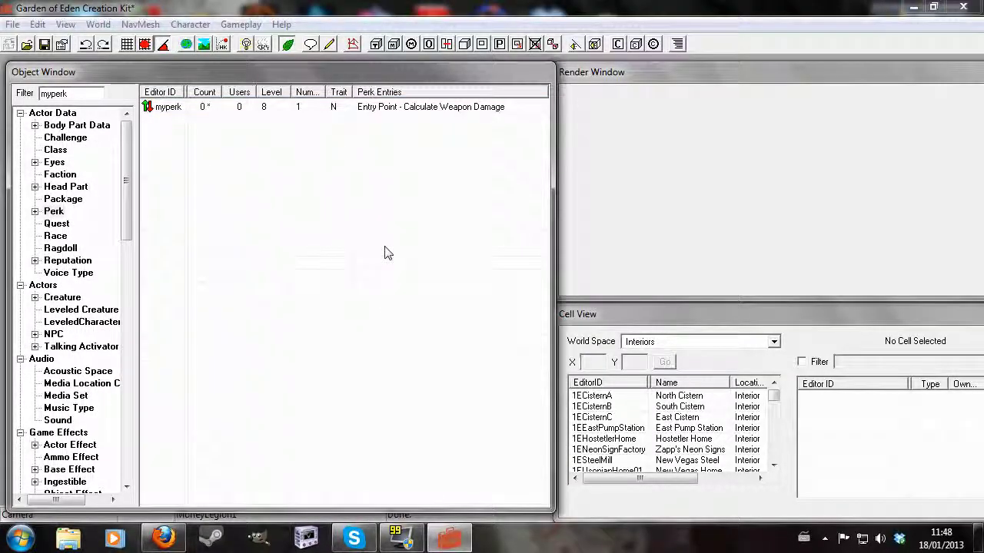